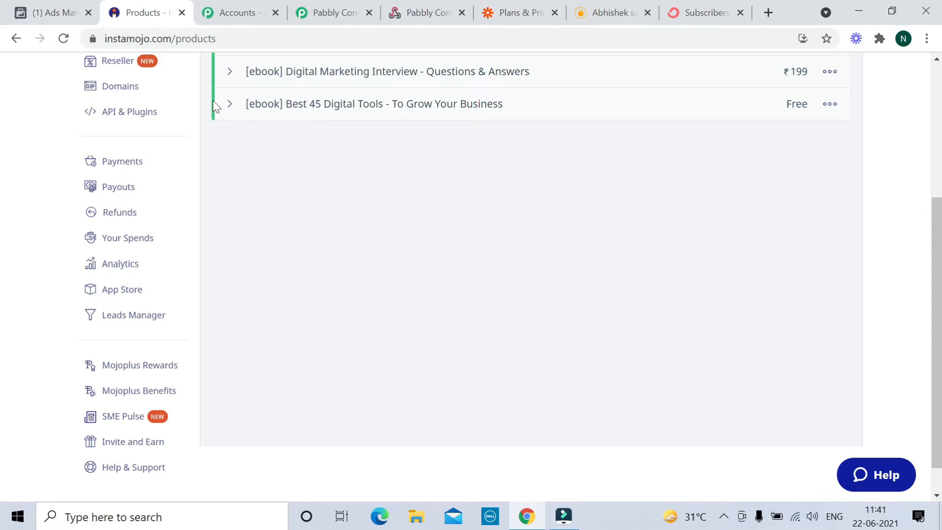
- Check the ConvertKit subscribers chart, then return to the Instamojo products list
left_click(705, 14)
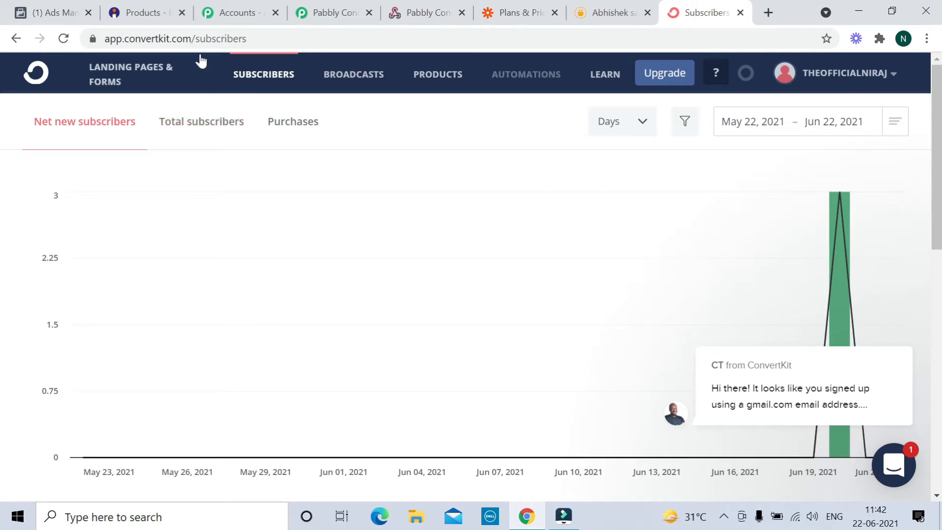
left_click(141, 12)
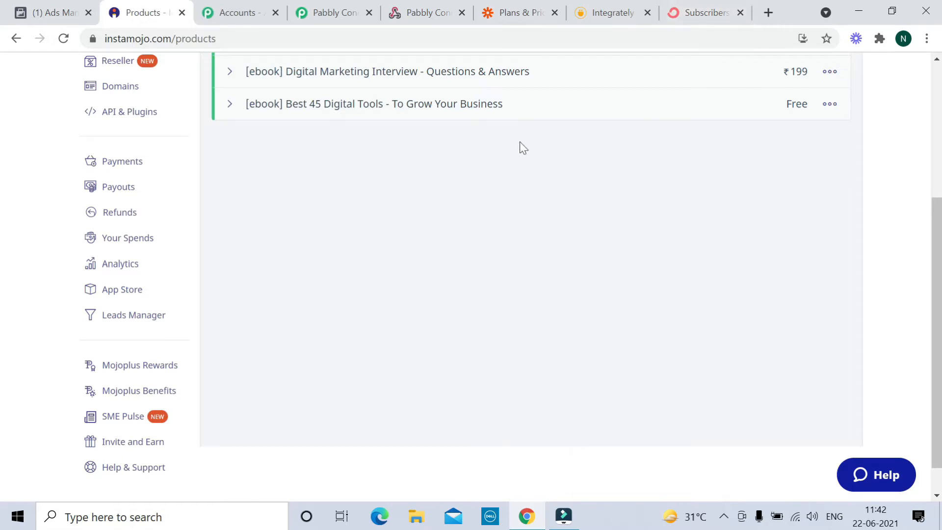
- Edit the free Best 45 Digital Tools ebook and expand Advanced Settings to show its redirection and webhook URLs
left_click(831, 111)
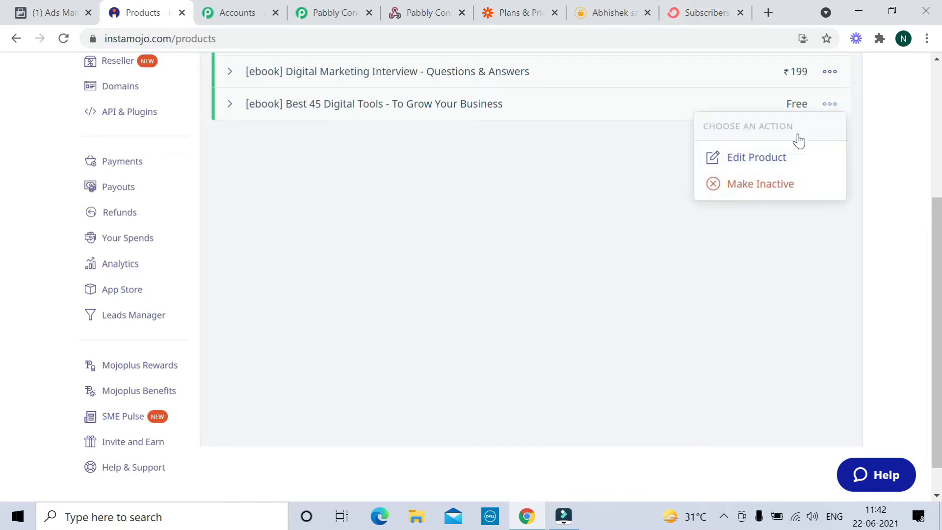
left_click(764, 158)
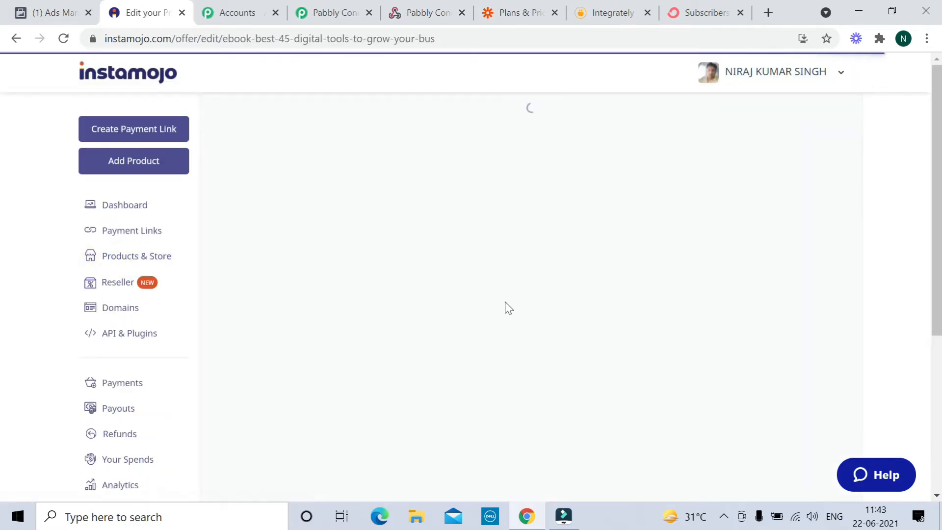
scroll(407, 297, "down", 13)
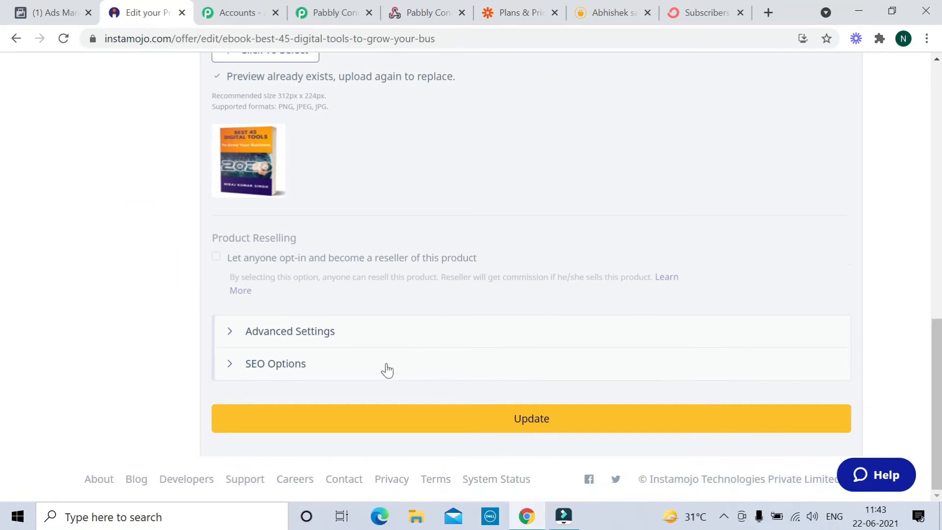
left_click(289, 333)
scroll(373, 331, "down", 3)
scroll(388, 330, "down", 2)
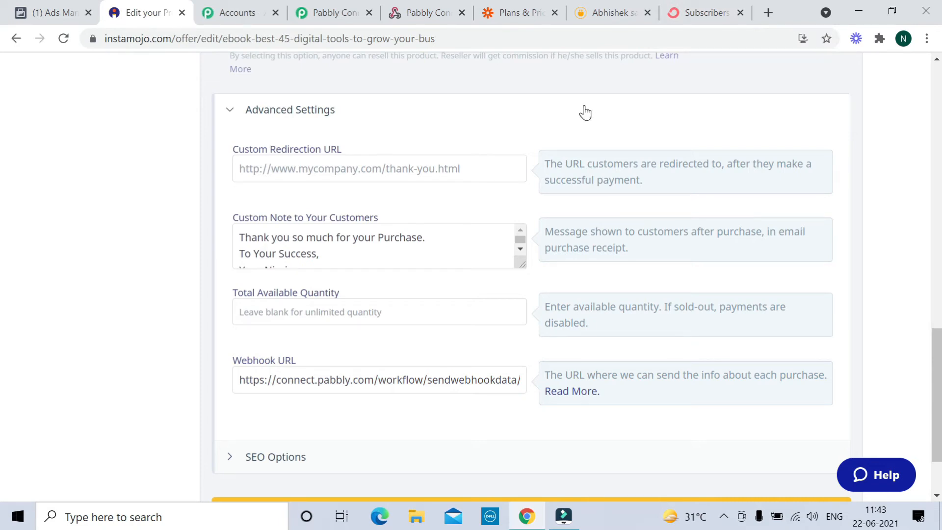
- Scroll through Pabbly Connect's monthly pricing plans
left_click(422, 13)
scroll(446, 225, "up", 15)
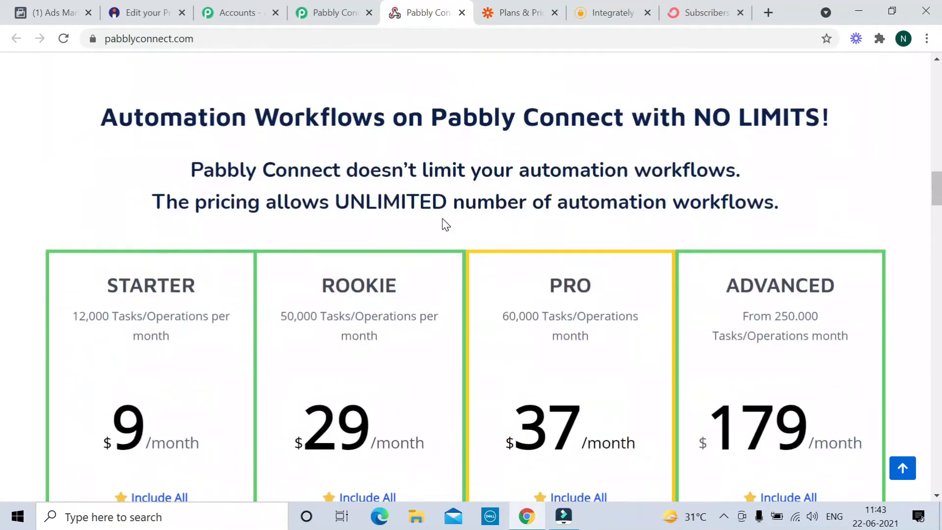
scroll(445, 225, "down", 4)
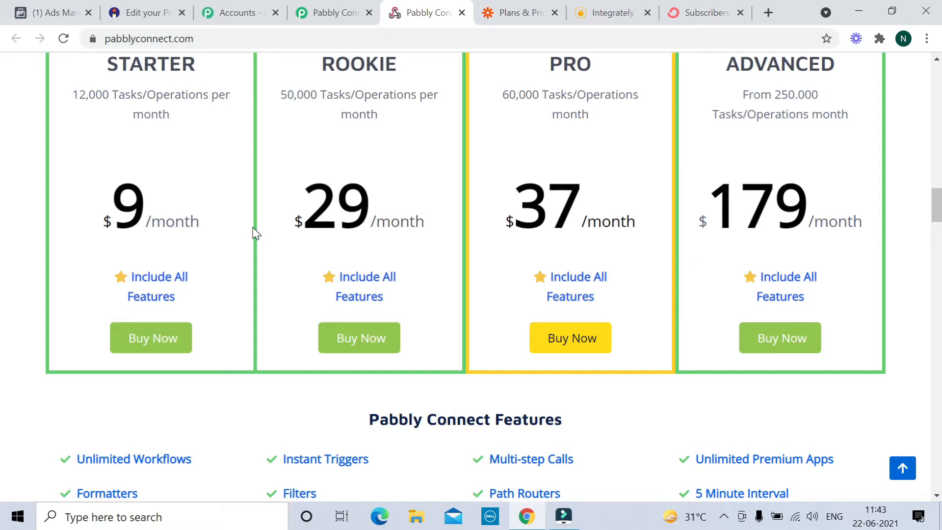
- Scroll Zapier's Plans & Pricing page to the price cards, from the free tier to Company
left_click(523, 14)
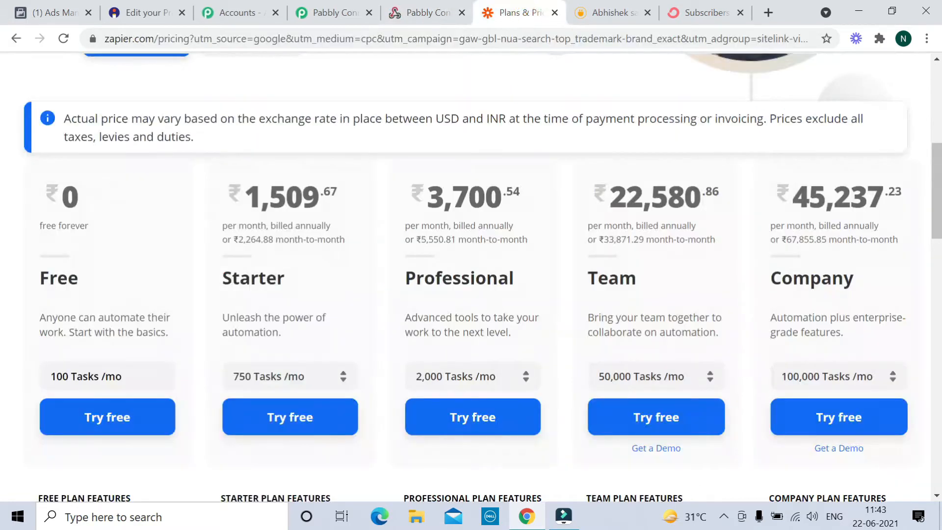
scroll(456, 218, "up", 5)
scroll(456, 218, "up", 2)
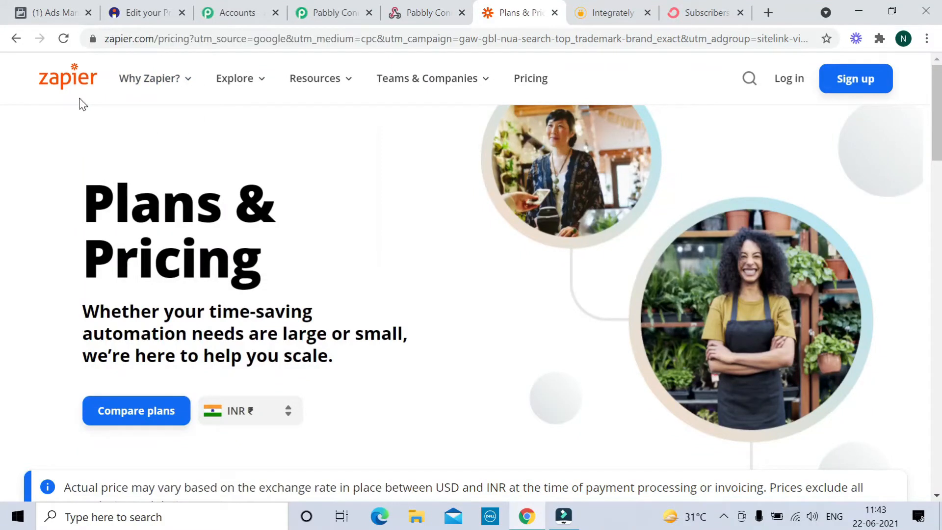
scroll(82, 345, "down", 5)
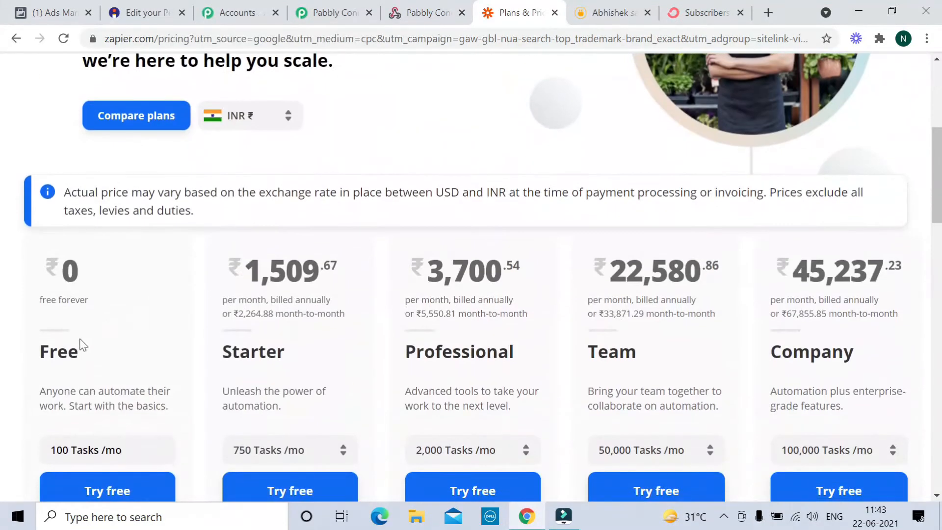
scroll(75, 424, "down", 1)
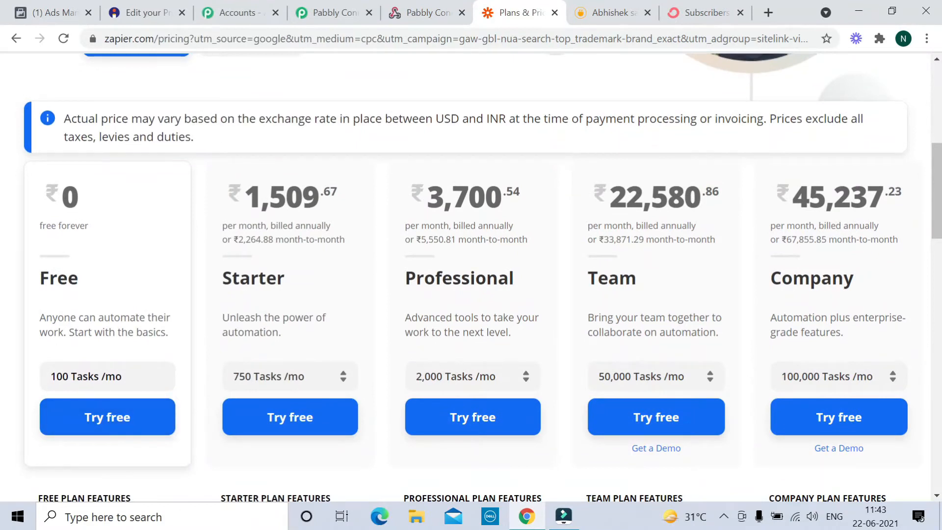
- Browse Integrately's pricing plans and app grid, then go back to Pabbly's All Workflows dashboard
left_click(619, 13)
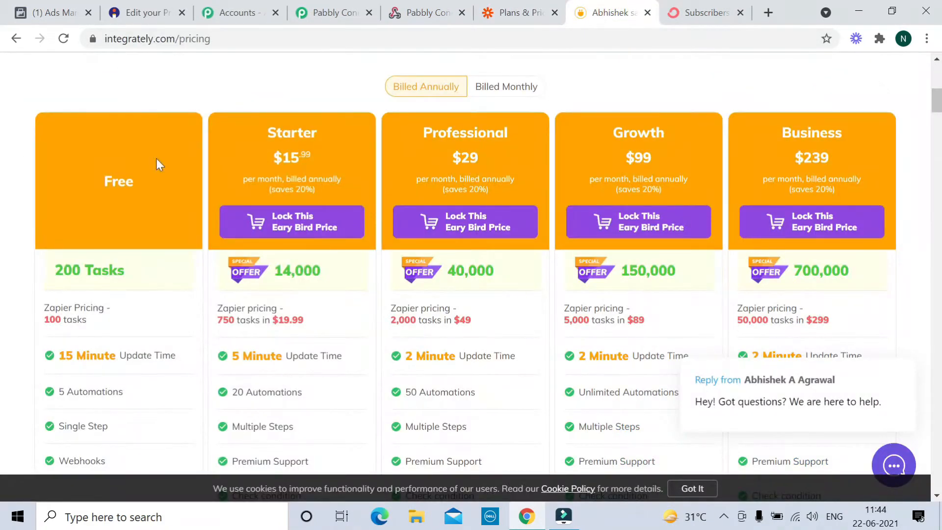
scroll(147, 212, "down", 1)
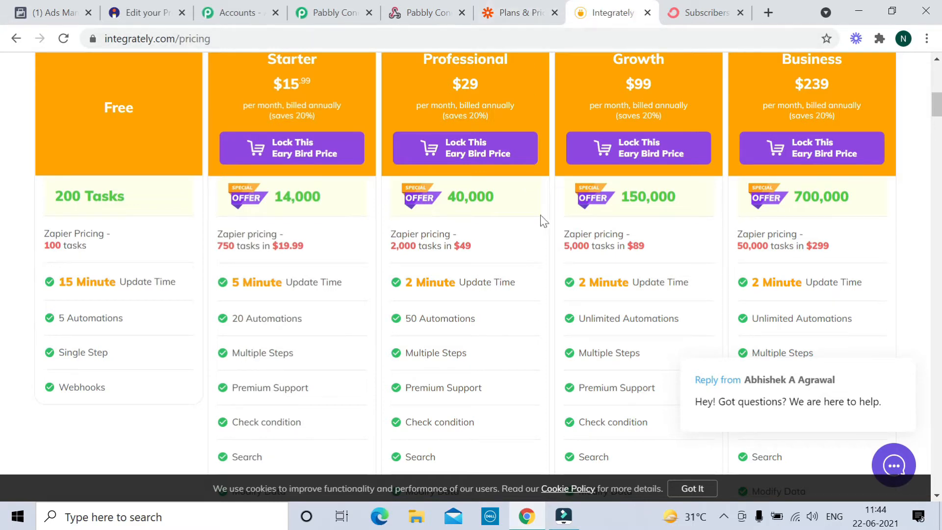
scroll(535, 264, "up", 5)
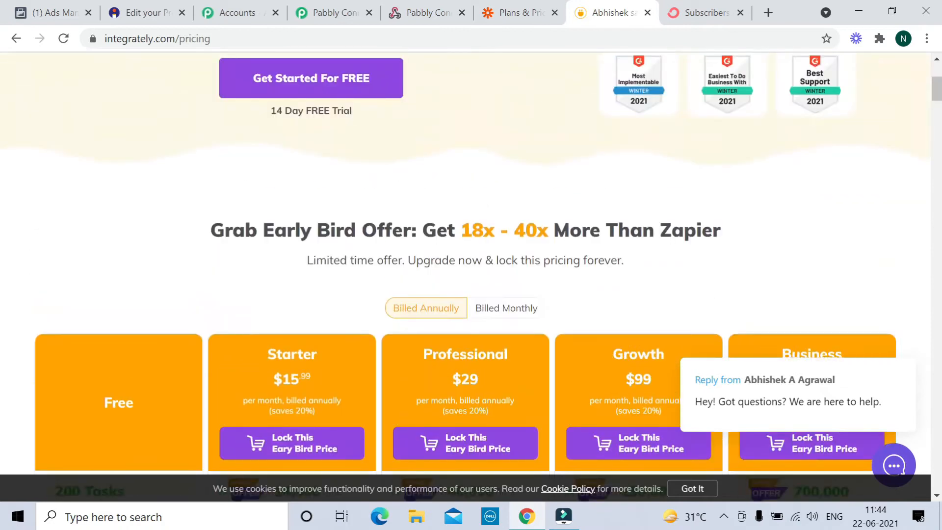
scroll(532, 255, "up", 4)
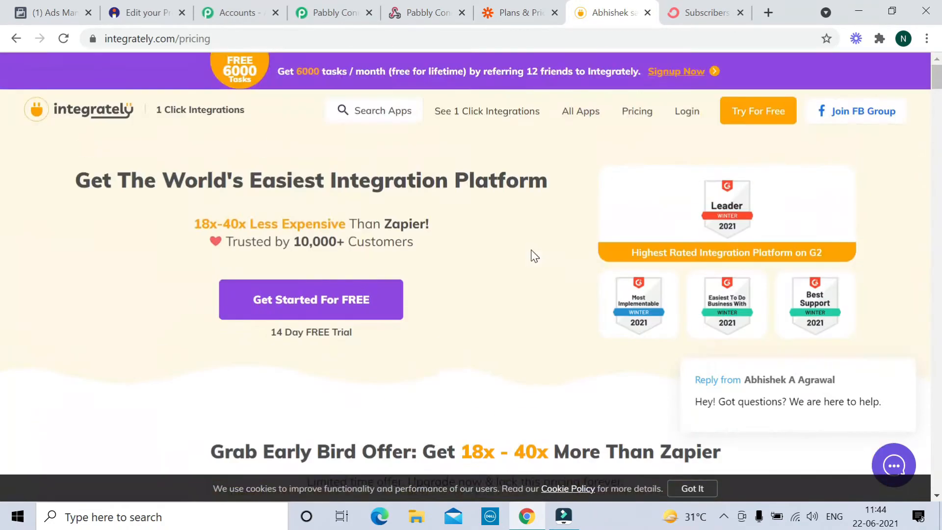
scroll(535, 256, "down", 15)
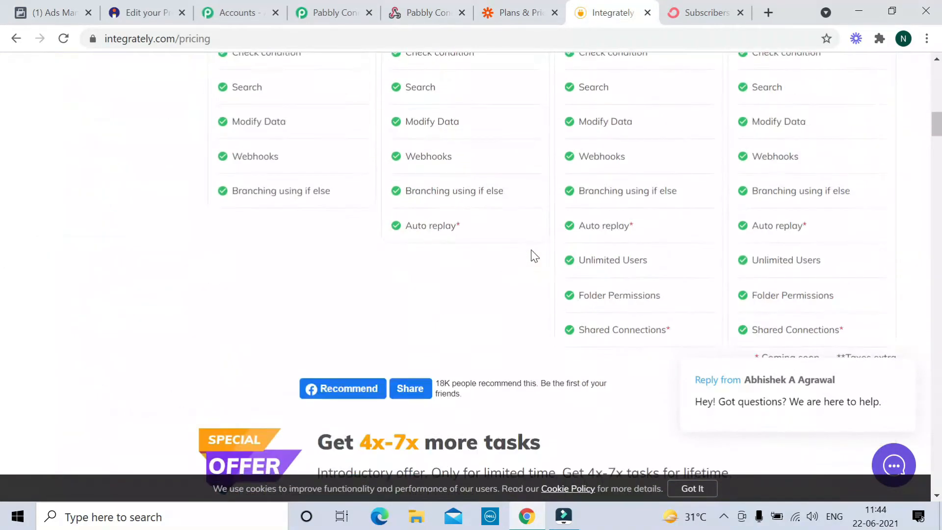
scroll(532, 257, "down", 12)
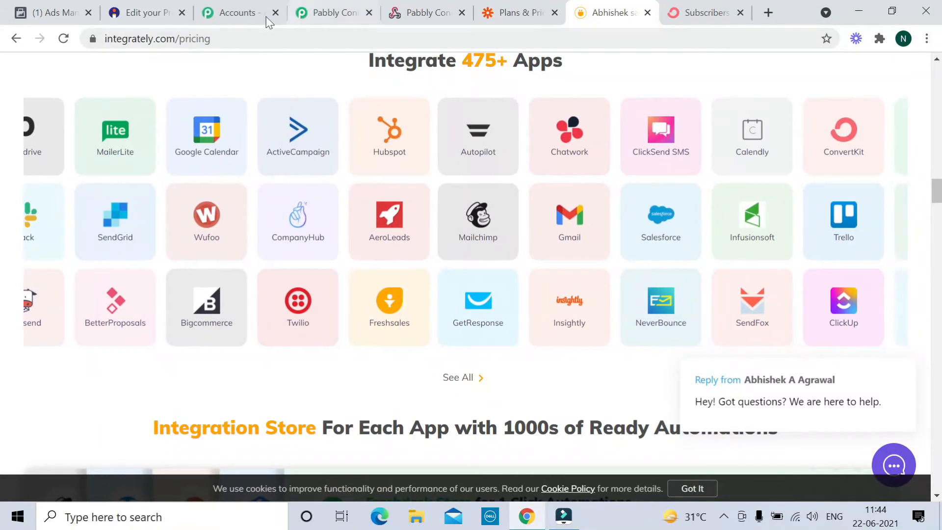
left_click(334, 16)
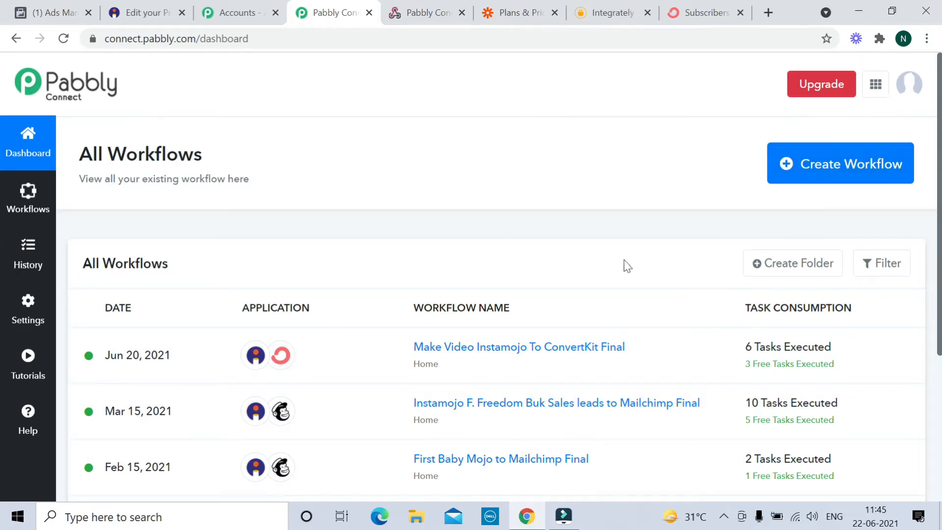
- Create a workflow named 'Instamojo digi tools to convertkit'
scroll(521, 316, "down", 1)
scroll(521, 317, "down", 1)
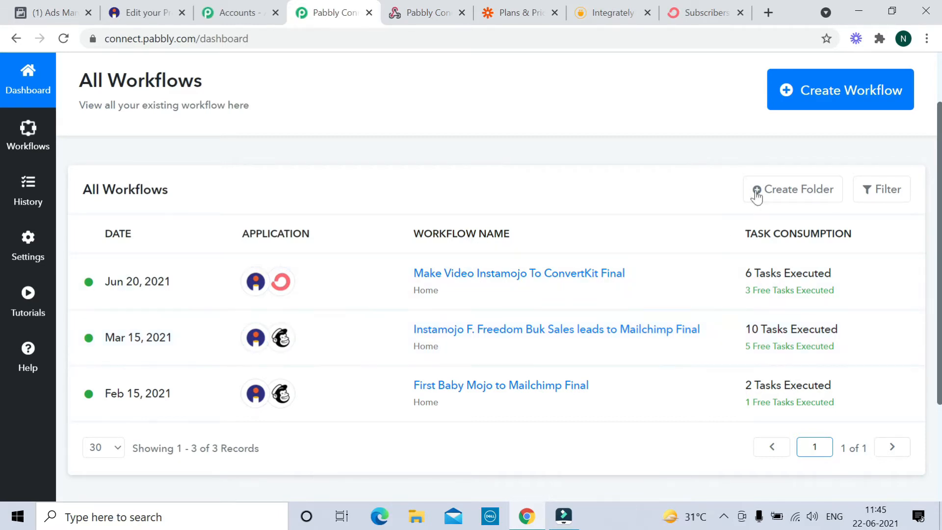
scroll(633, 248, "up", 2)
left_click(850, 174)
left_click(373, 298)
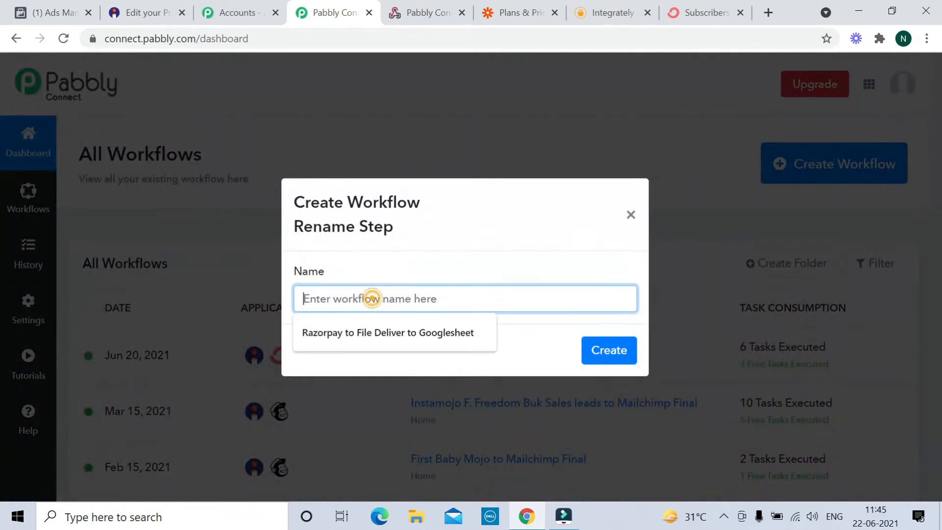
type("I")
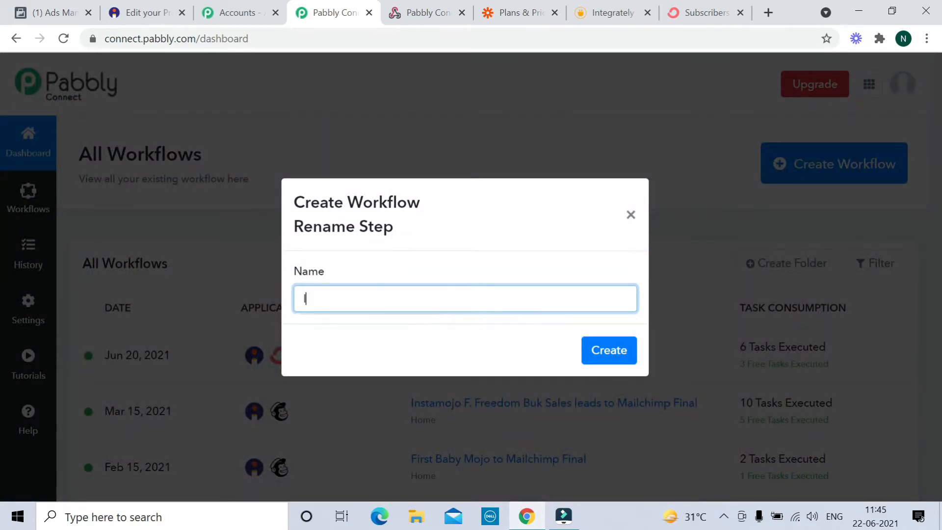
type("nstamoh")
type("o digi tools ")
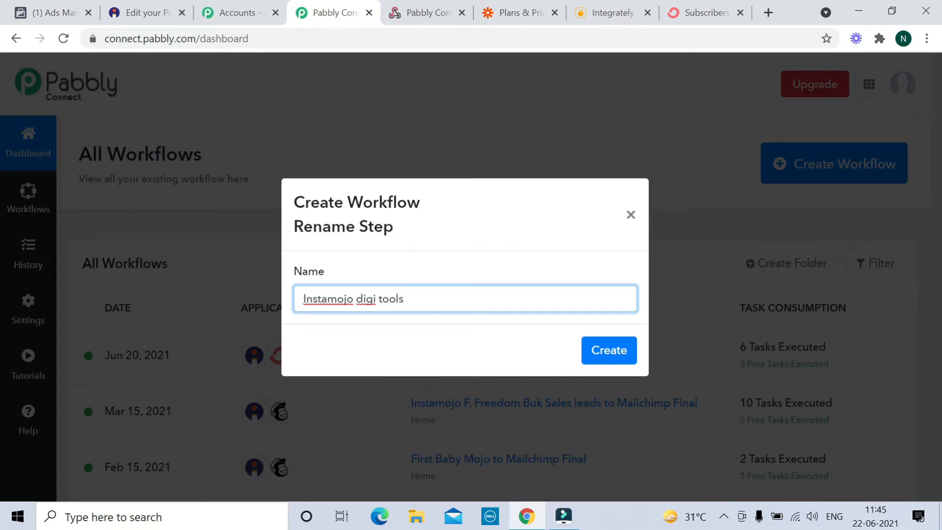
type("to conver")
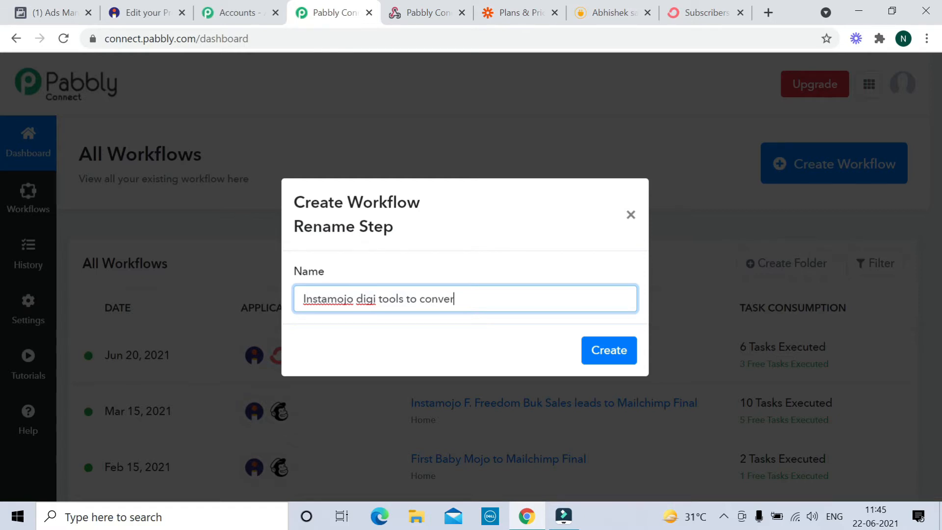
type("tkit")
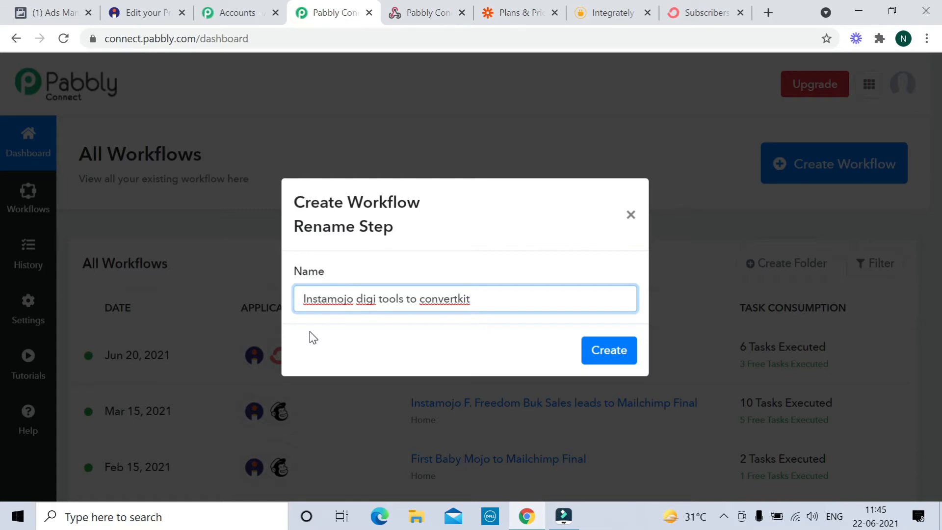
left_click(607, 356)
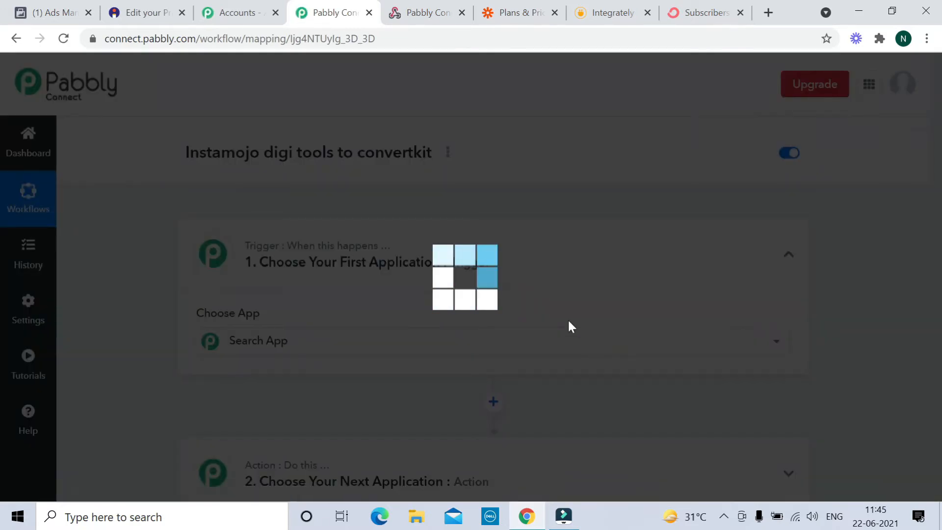
- Set the workflow trigger to Instamojo with the New Sale event
scroll(273, 199, "down", 1)
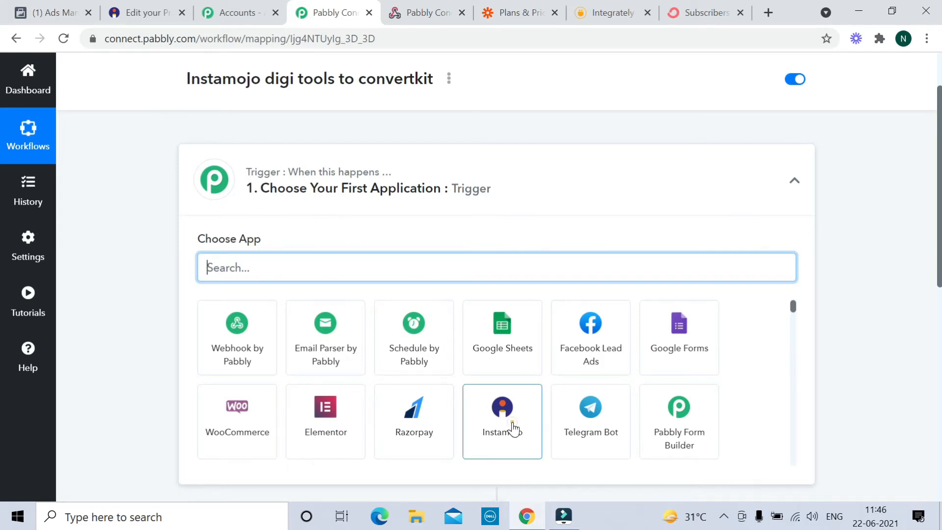
left_click(513, 429)
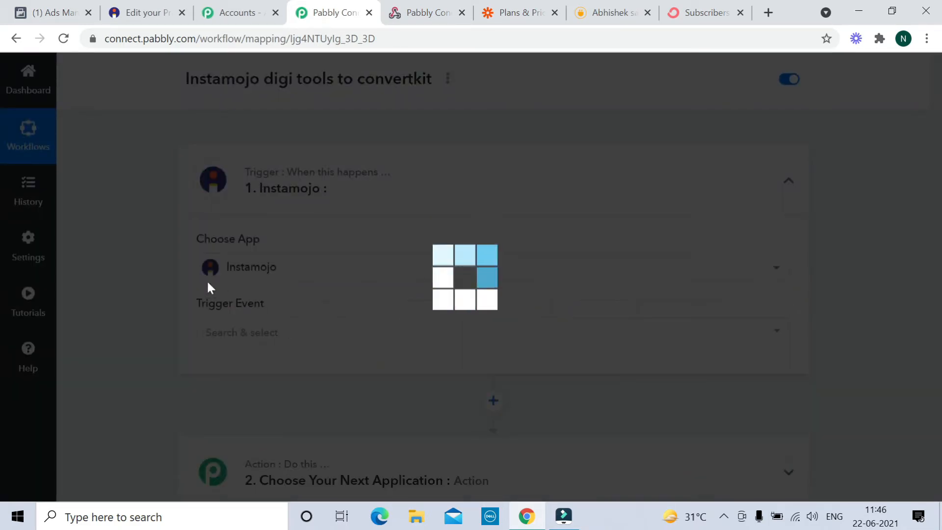
scroll(398, 295, "down", 2)
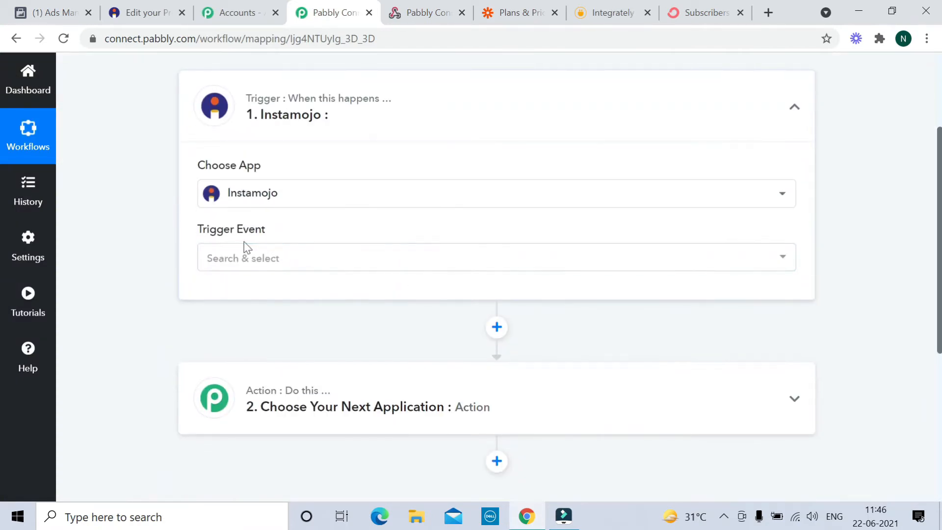
left_click(289, 260)
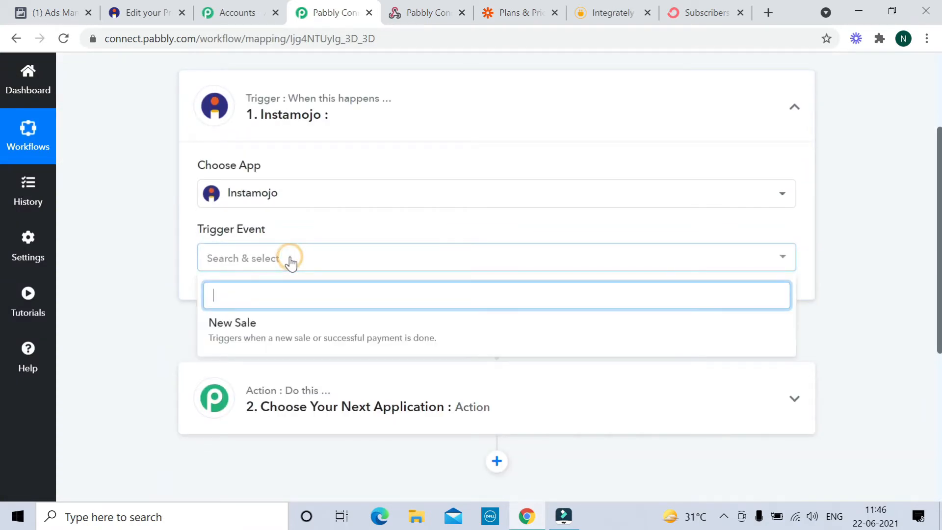
left_click(264, 328)
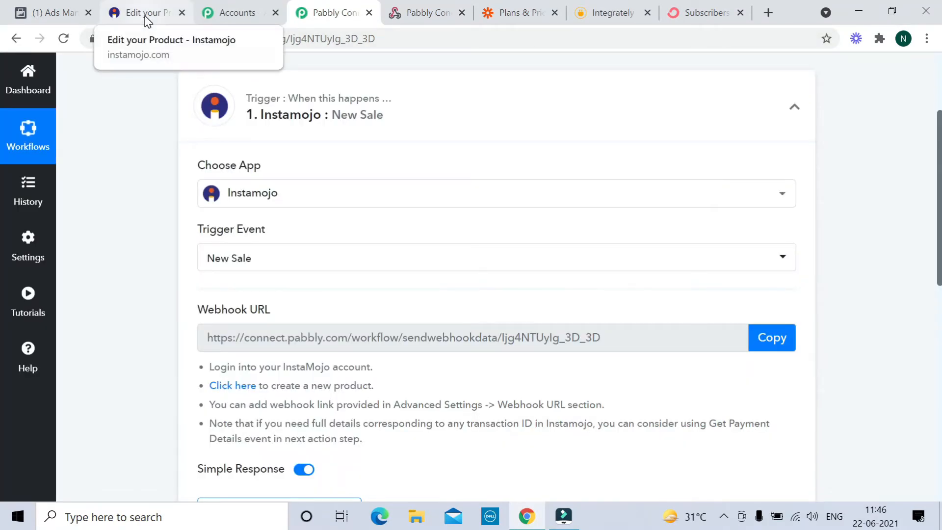
- Copy the webhook URL and start capturing a webhook response
scroll(497, 275, "down", 1)
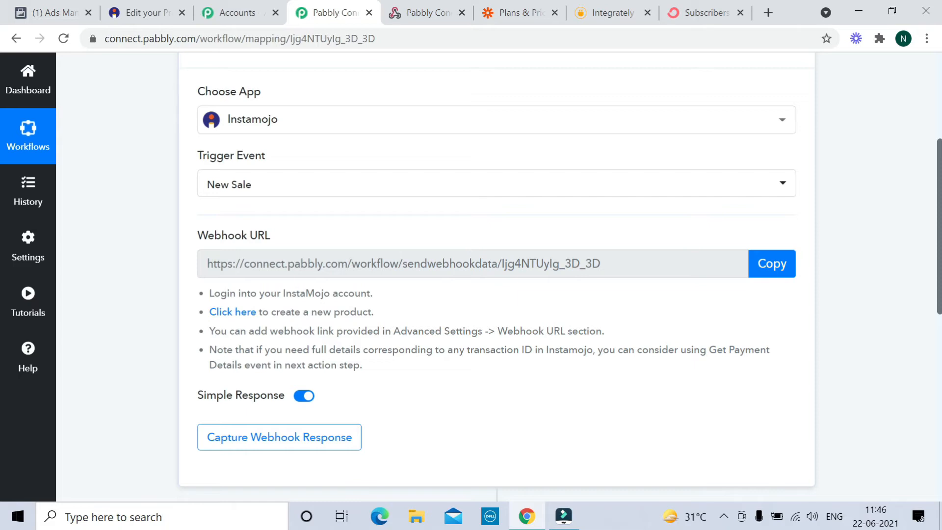
left_click(772, 265)
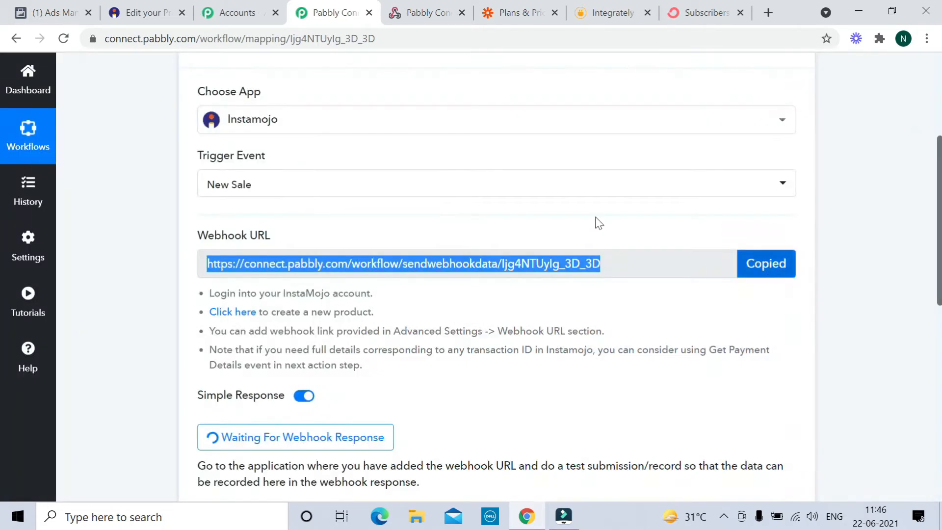
left_click(148, 14)
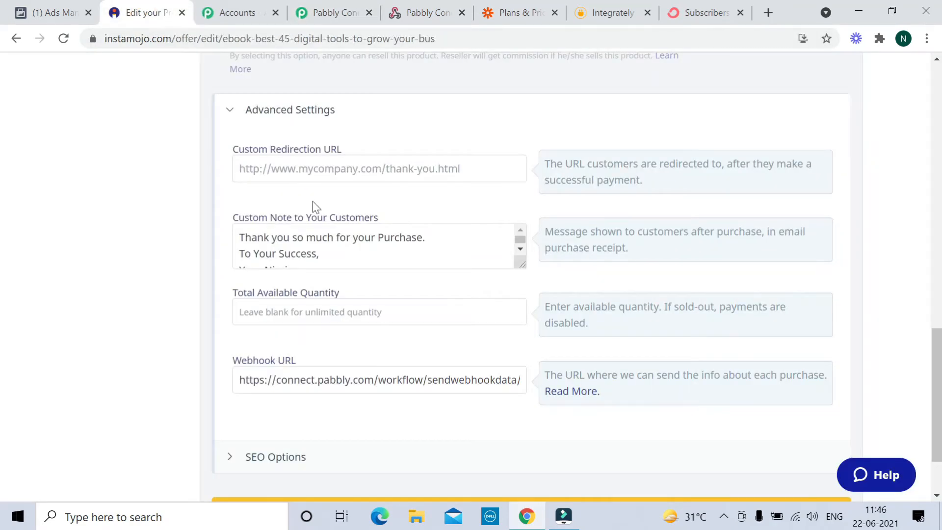
- Replace the ebook's Instamojo webhook URL with the pasted Pabbly address and update the product
scroll(313, 202, "down", 1)
scroll(532, 275, "down", 2)
left_click(285, 288)
key("ctrl+a")
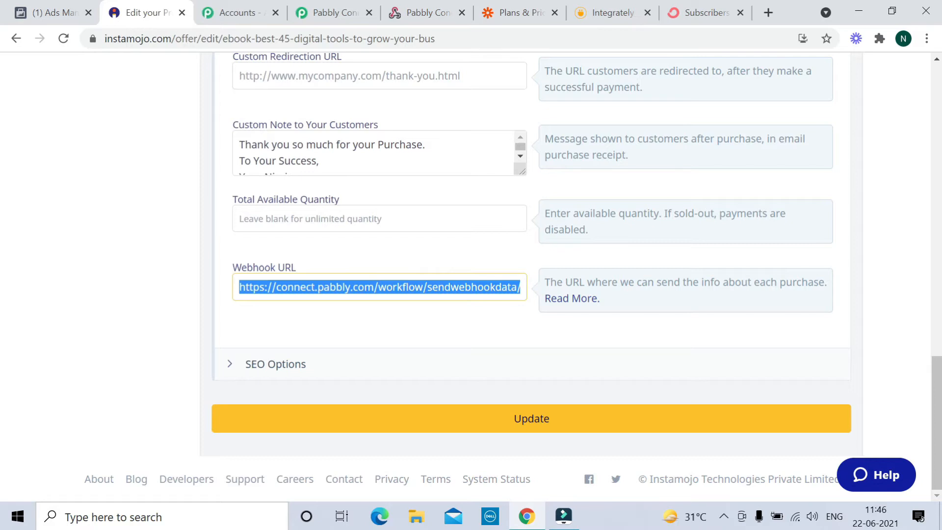
key("BackSpace")
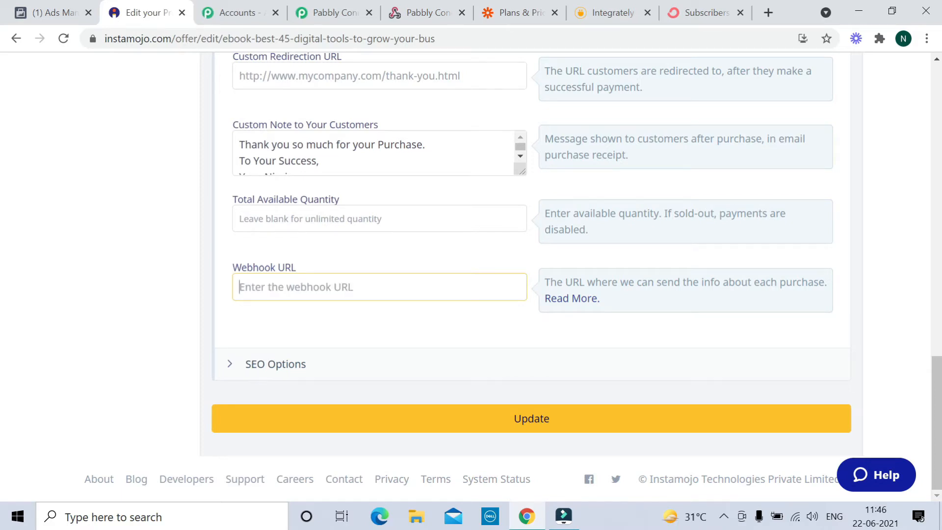
key("ctrl+v")
left_click(517, 426)
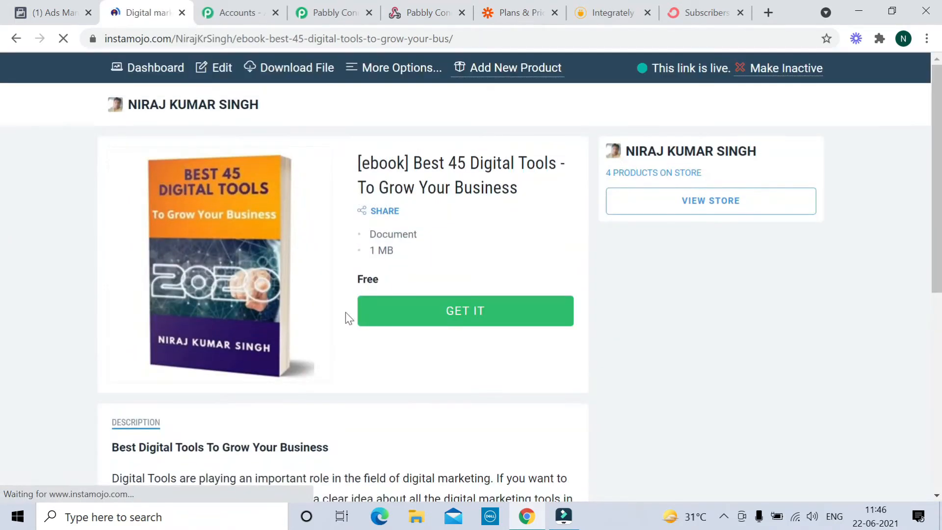
- Open the ebook's free claim form and enter a test buyer's name, e-mail and phone number
left_click(468, 318)
type("Niraj")
key("Tab")
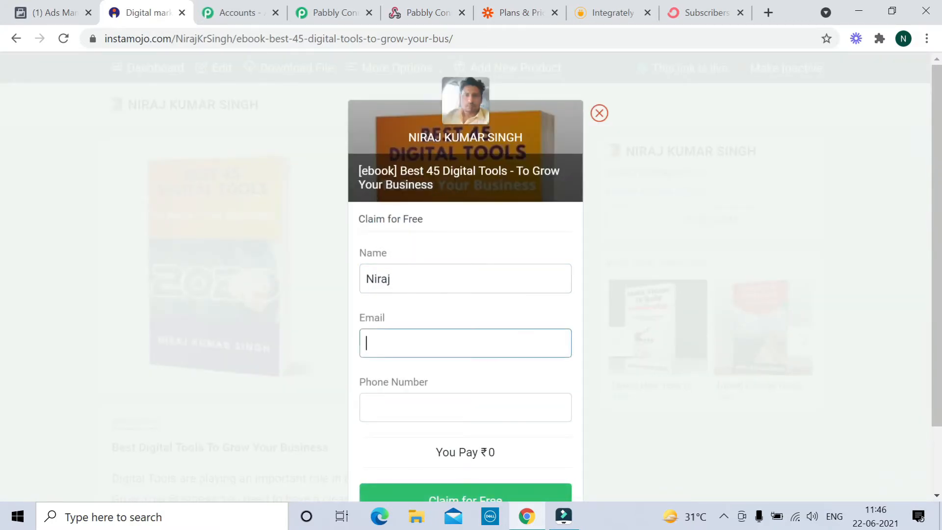
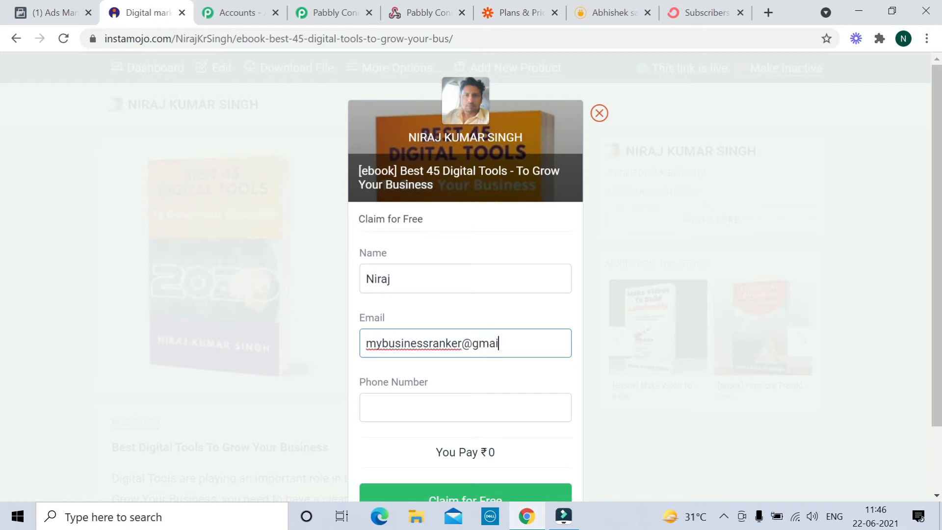
left_click(366, 408)
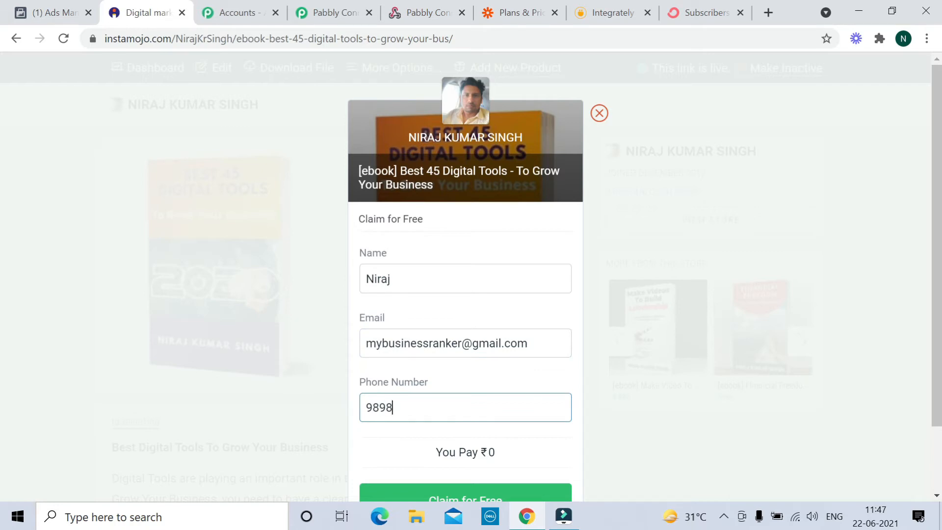
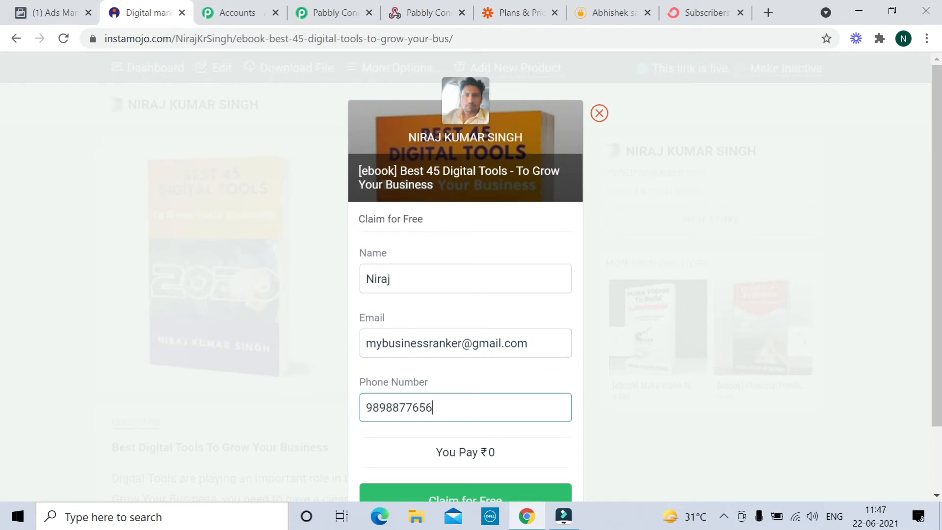
scroll(435, 309, "down", 2)
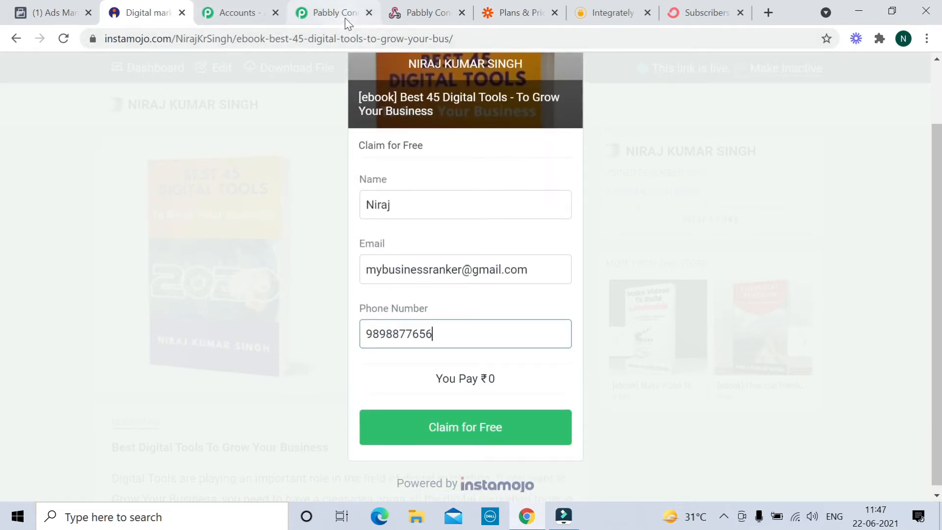
- Confirm Pabbly is waiting for the webhook, then submit the free ebook claim
left_click(341, 15)
scroll(429, 233, "down", 4)
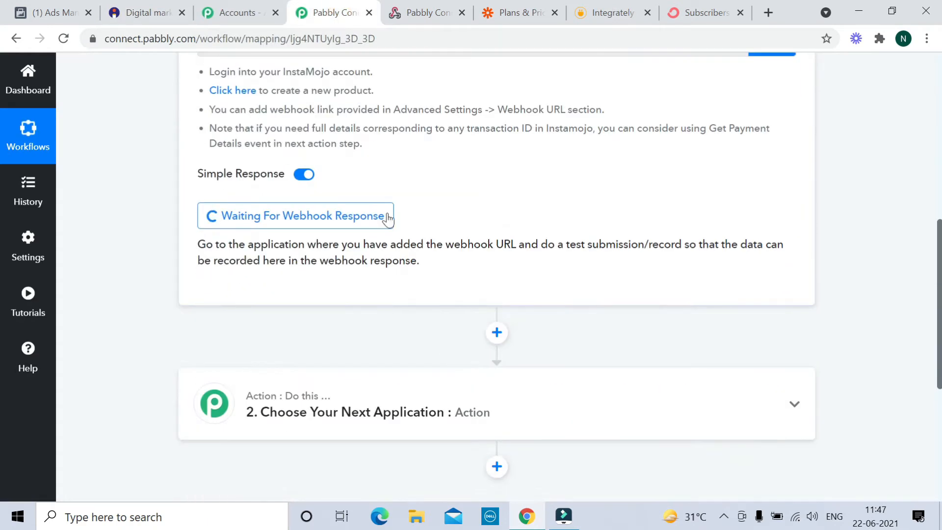
scroll(427, 274, "down", 4)
scroll(461, 334, "up", 7)
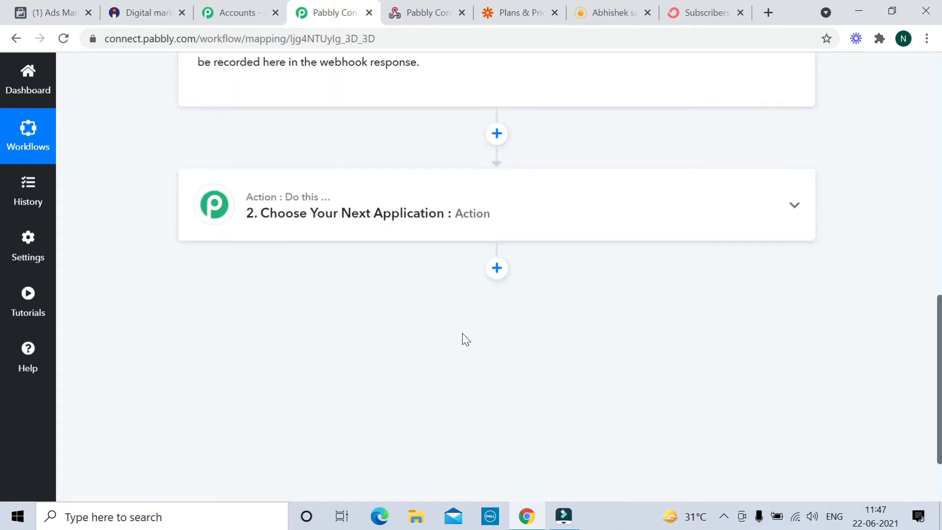
scroll(463, 295, "up", 2)
scroll(463, 289, "down", 1)
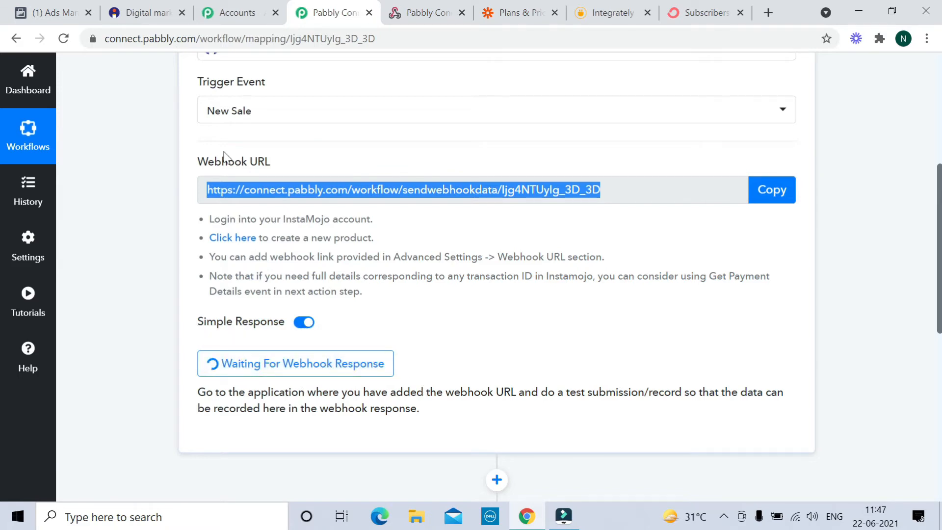
left_click(139, 15)
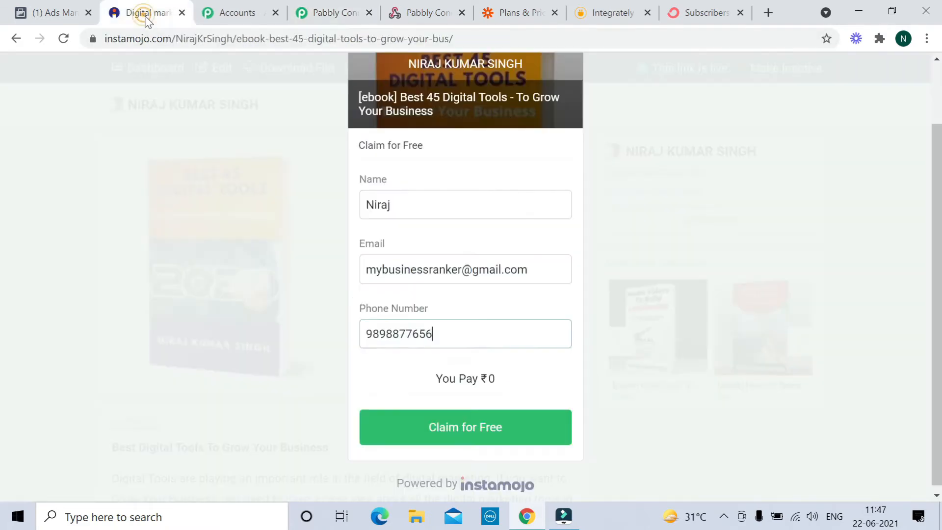
left_click(448, 433)
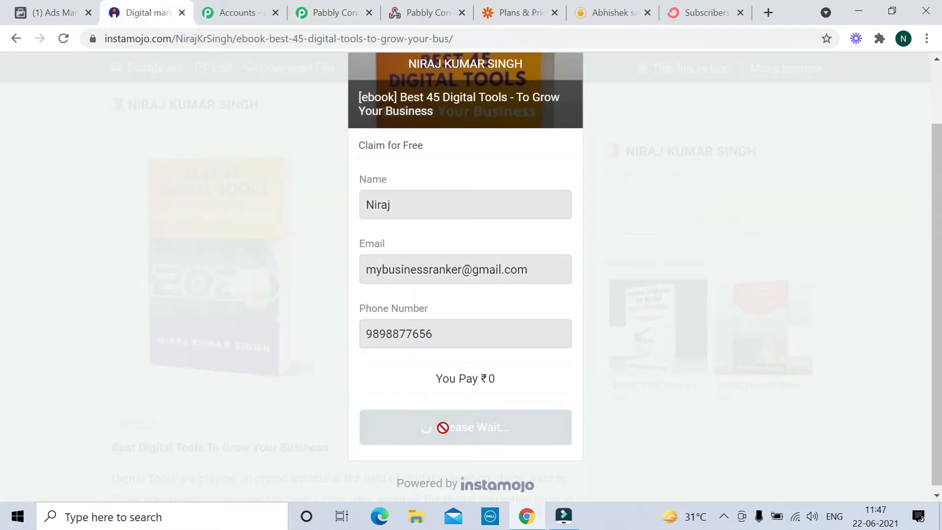
- Review the captured Instamojo response: offer details, buyer fields, Free currency and 0.00 amounts
left_click(331, 14)
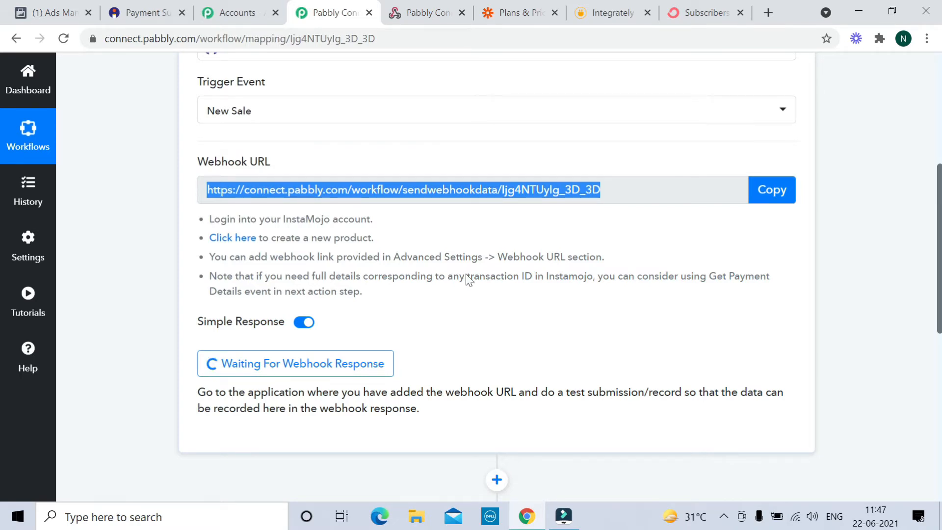
scroll(437, 274, "down", 3)
scroll(438, 274, "up", 3)
scroll(440, 271, "down", 5)
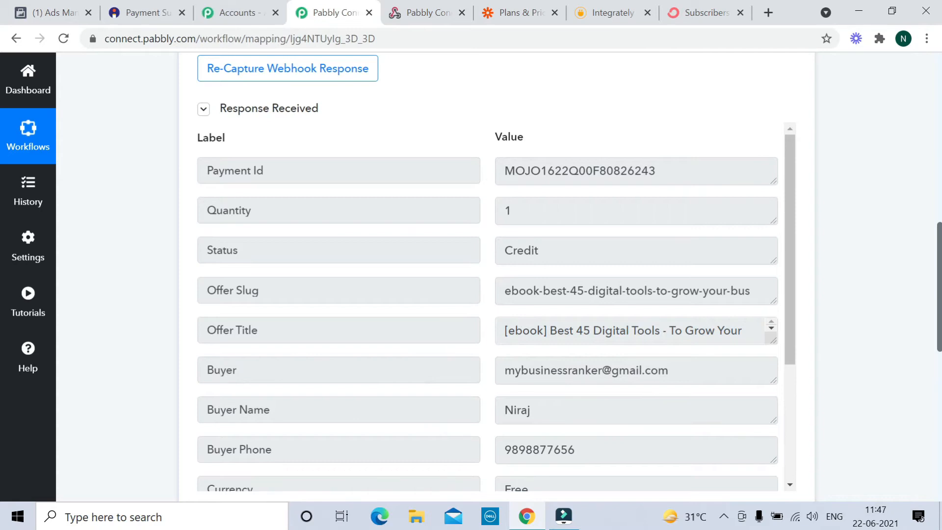
scroll(490, 304, "down", 2)
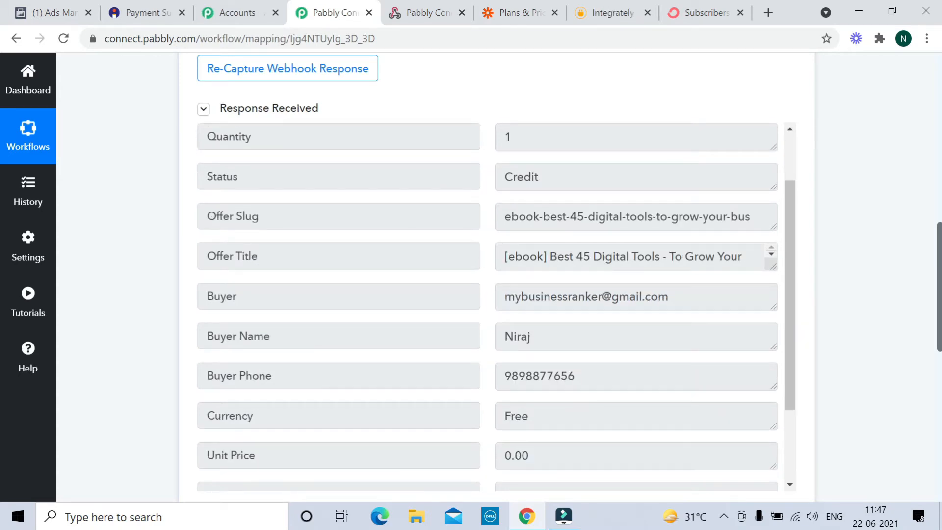
scroll(516, 212, "down", 3)
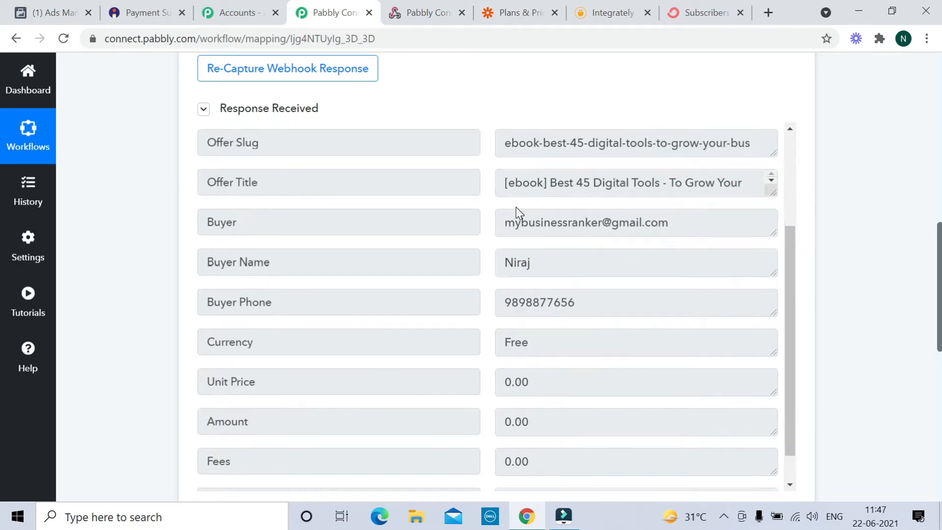
scroll(441, 256, "down", 3)
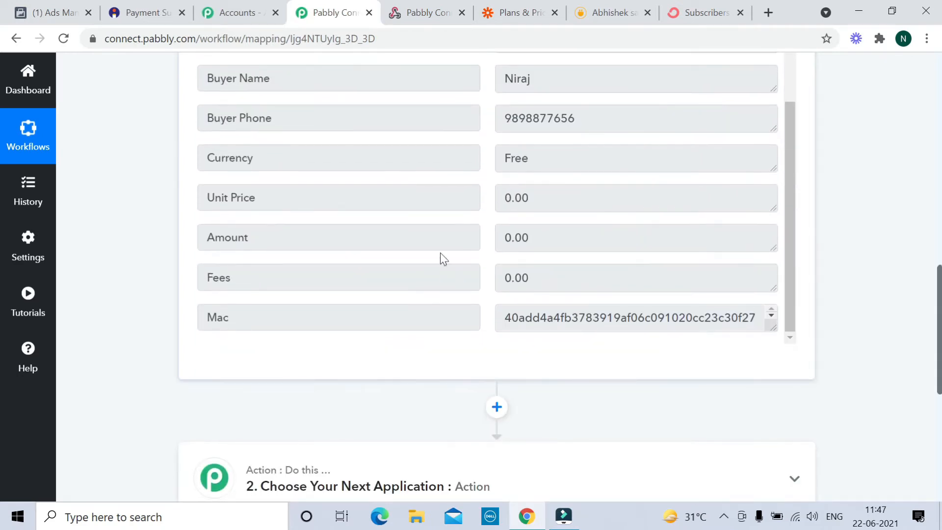
scroll(442, 257, "up", 4)
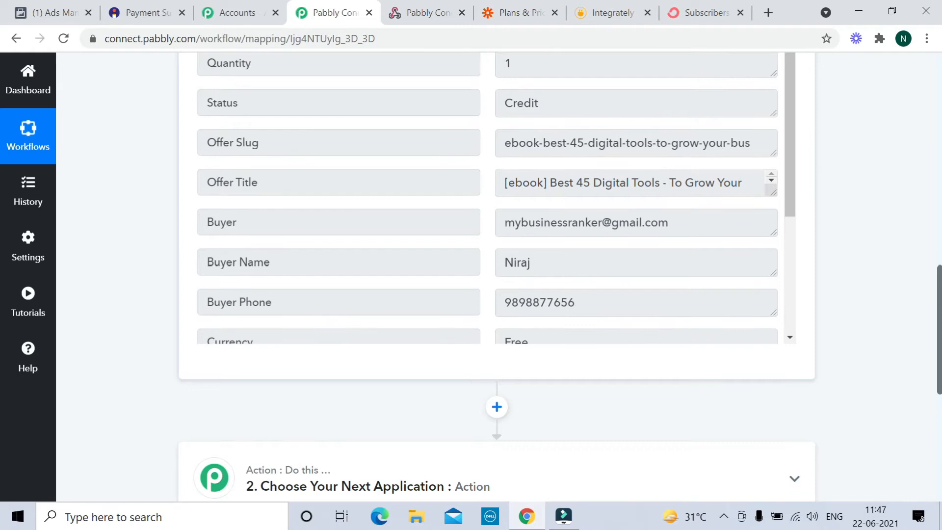
scroll(362, 226, "down", 3)
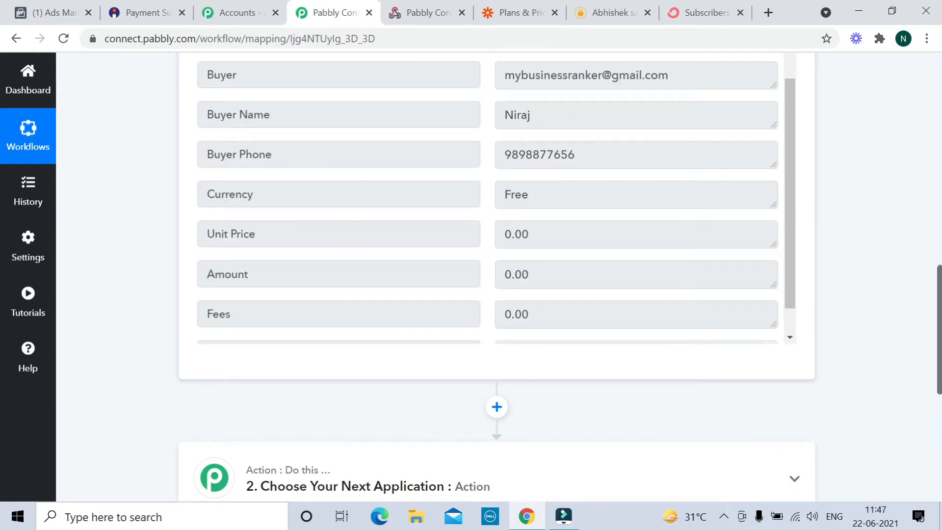
scroll(381, 204, "down", 1)
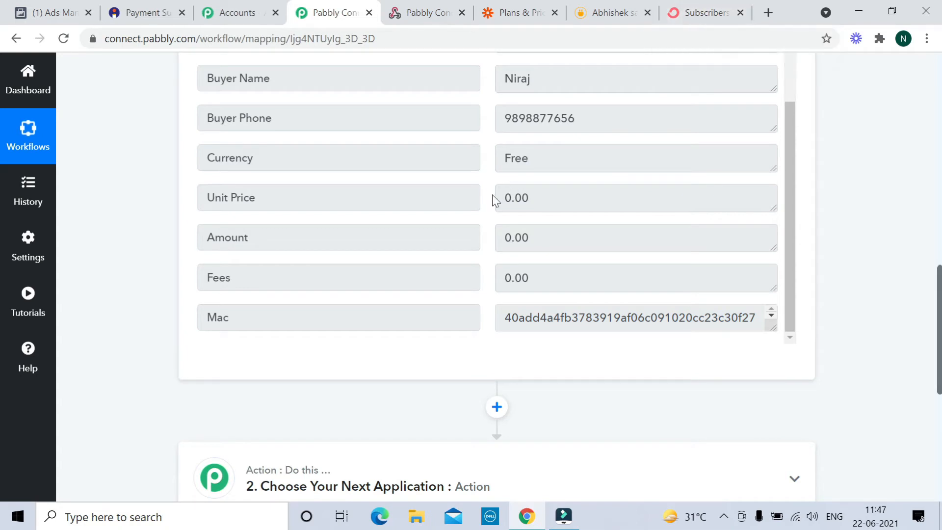
scroll(492, 200, "down", 5)
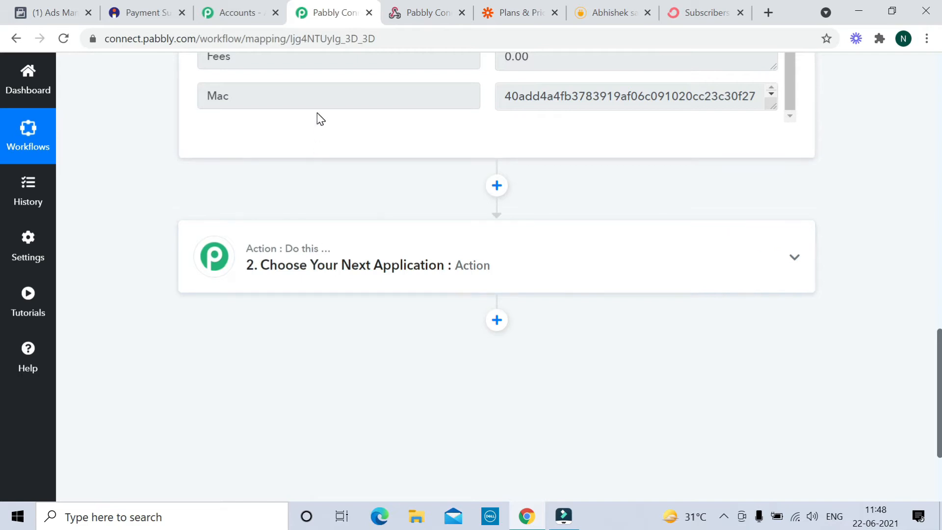
- Search 'convert', pick ConvertKit as step 2's app, and open its Action Event list
left_click(326, 272)
left_click(259, 196)
type("convert")
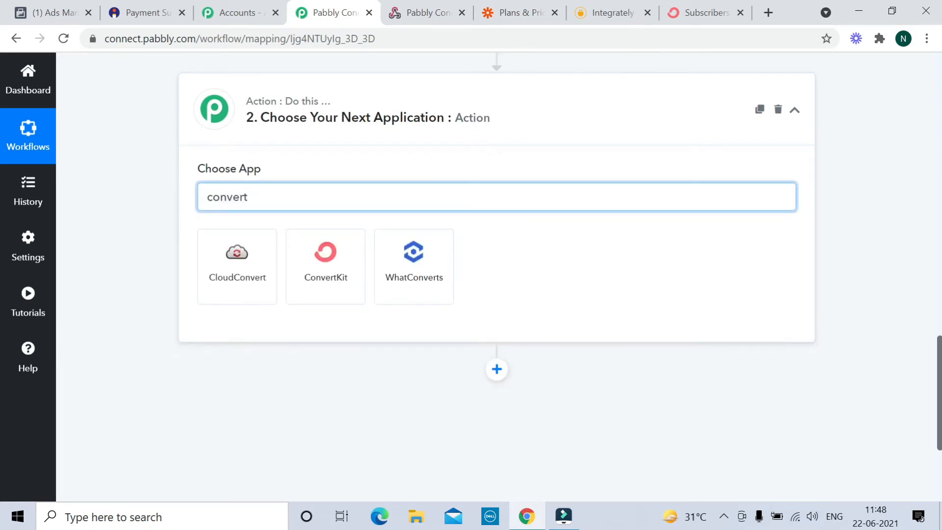
left_click(337, 254)
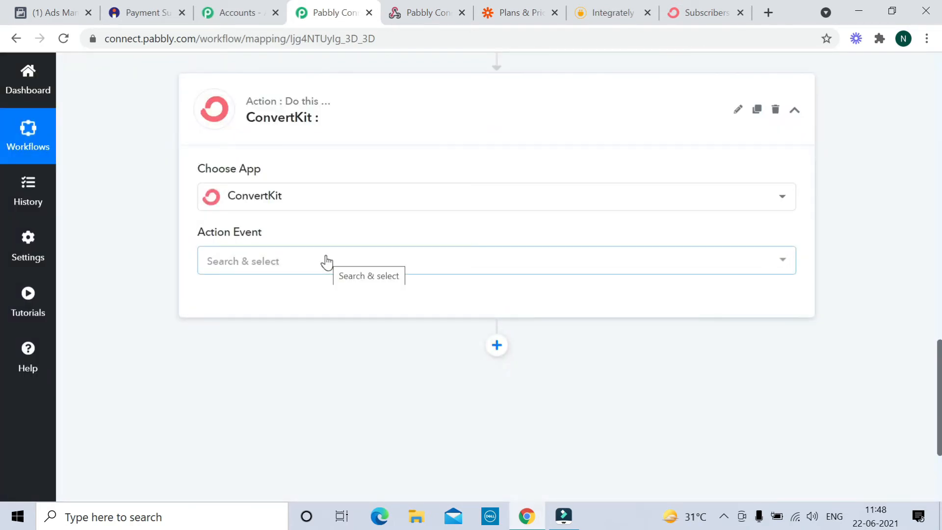
left_click(260, 264)
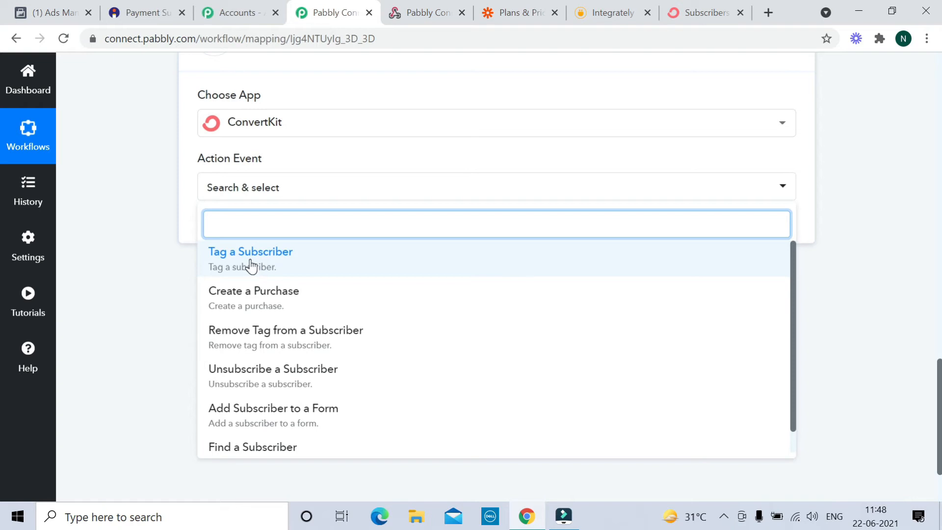
left_click(715, 15)
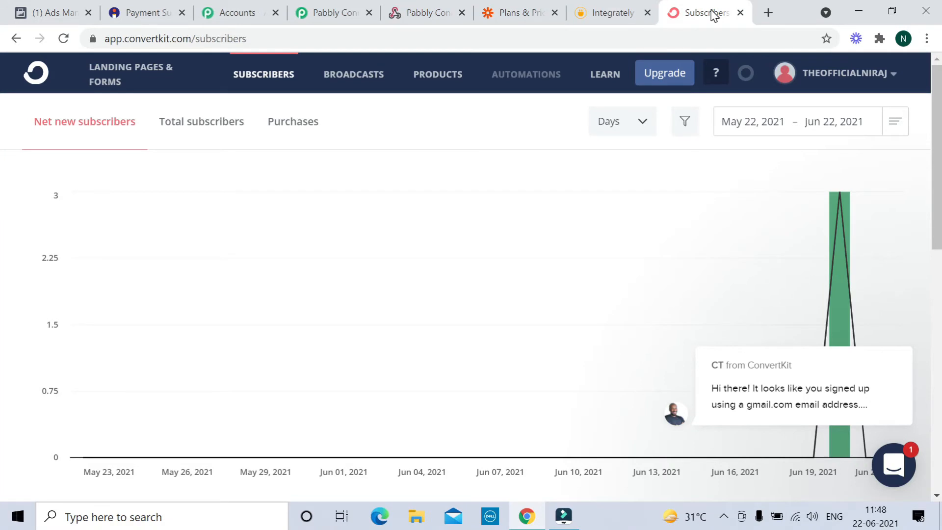
left_click(329, 17)
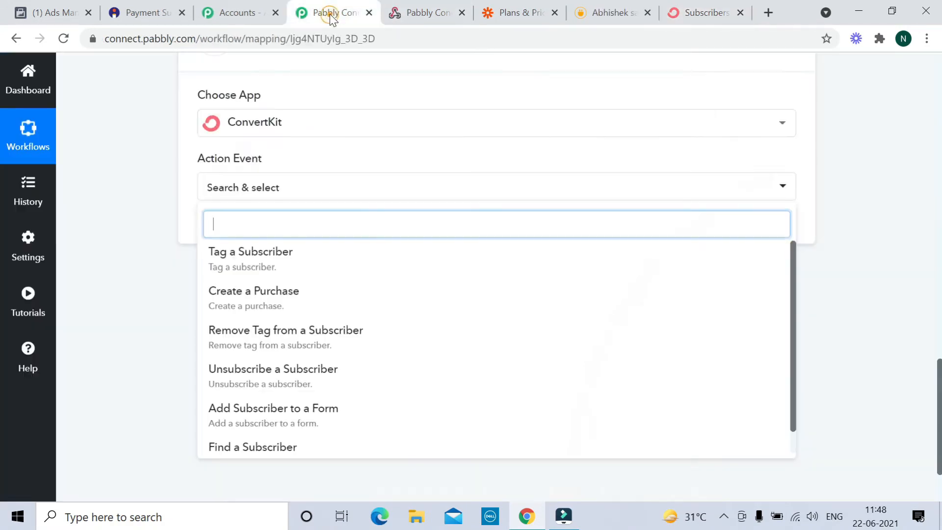
- Set the ConvertKit action to Tag a Subscriber and connect it through the existing ConvertKit #1 account
left_click(262, 271)
left_click(228, 231)
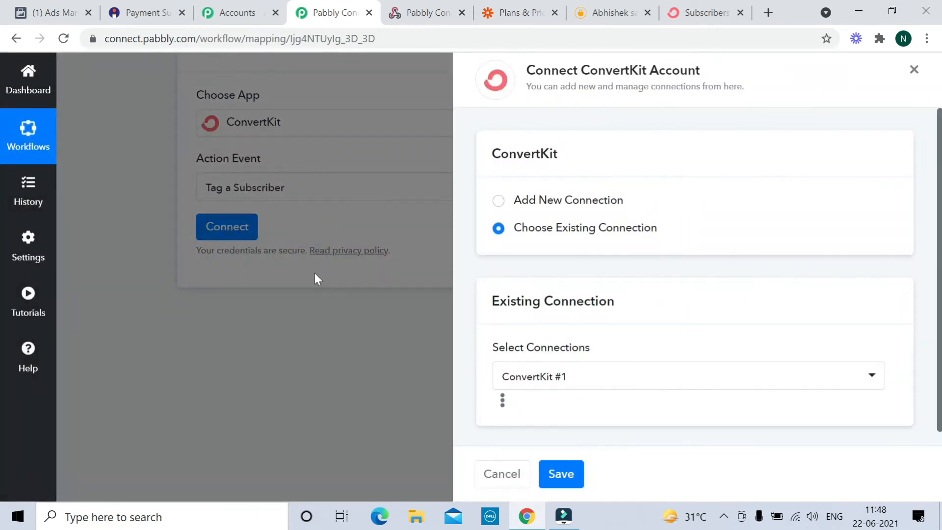
scroll(680, 346, "down", 1)
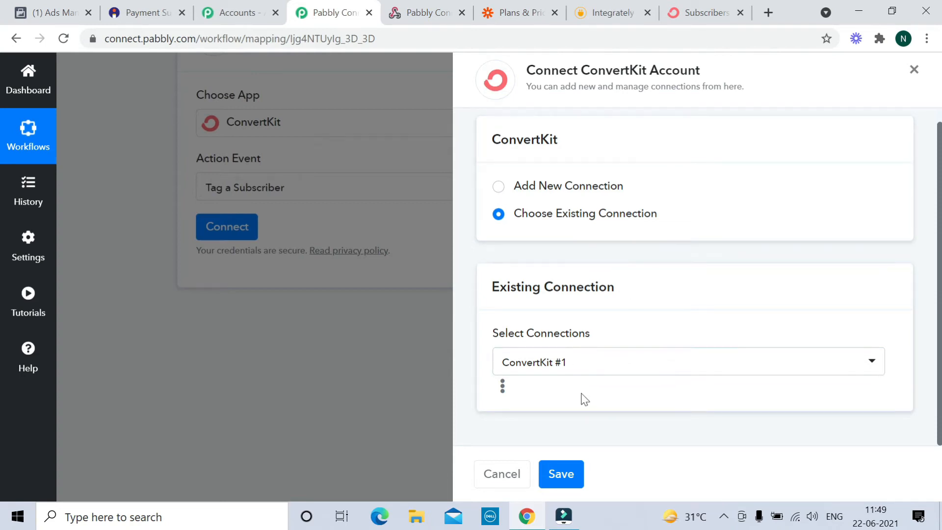
left_click(570, 478)
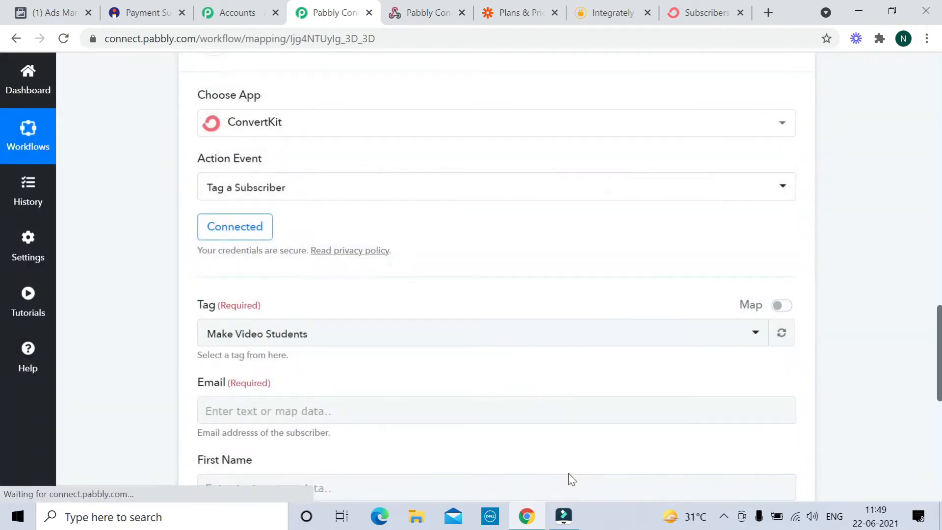
- Map the ConvertKit Email field to the Buyer value from Instamojo: New Sale
scroll(528, 309, "down", 1)
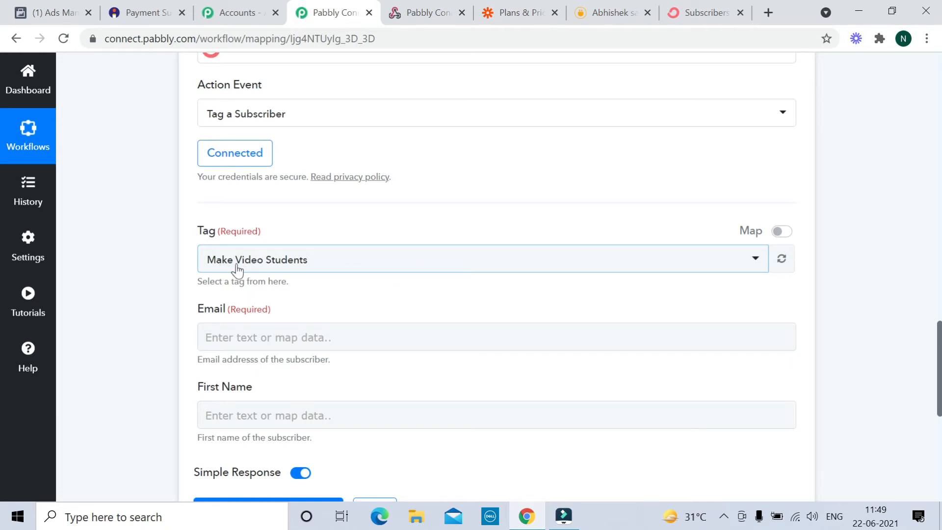
scroll(386, 285, "down", 3)
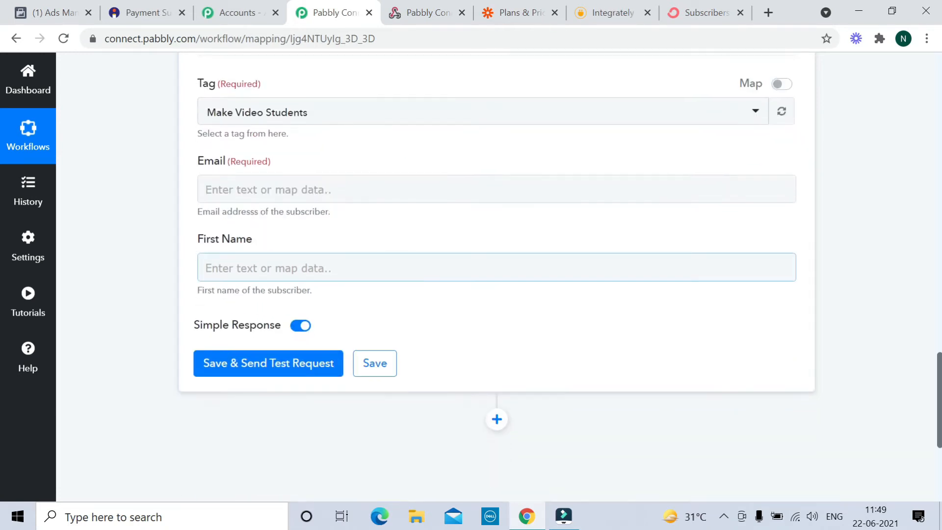
scroll(398, 256, "up", 2)
scroll(359, 233, "up", 2)
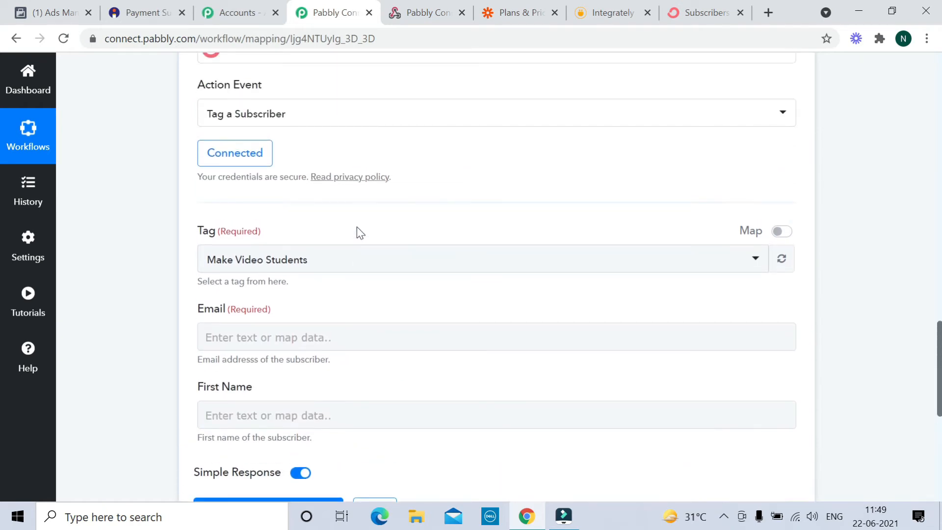
scroll(414, 221, "up", 9)
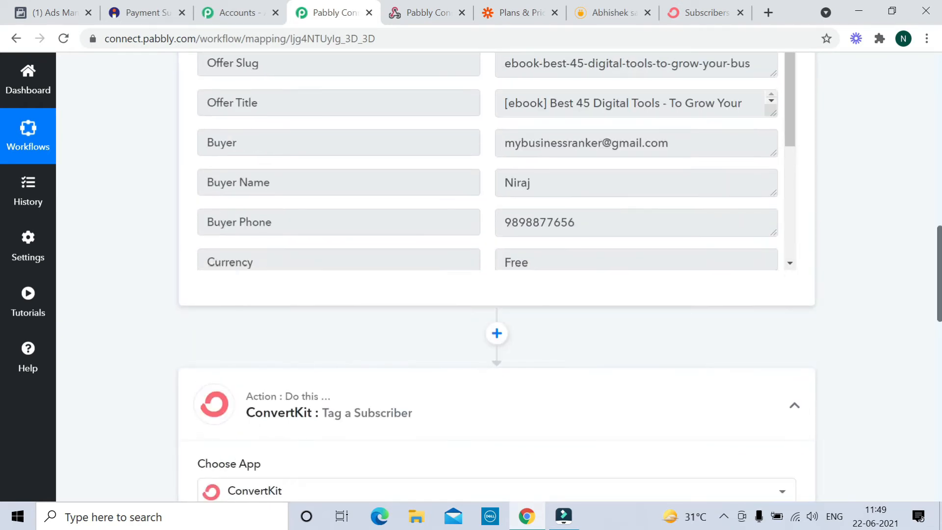
scroll(337, 357, "down", 14)
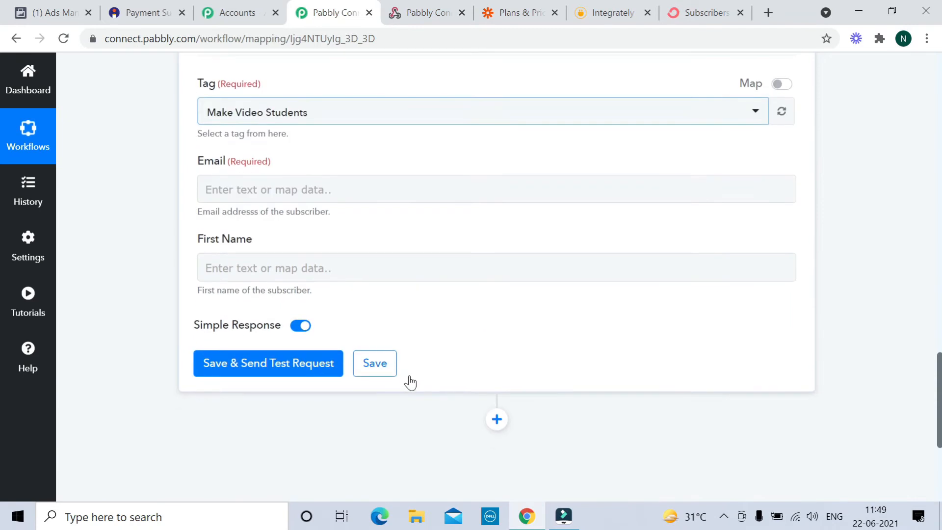
left_click(278, 189)
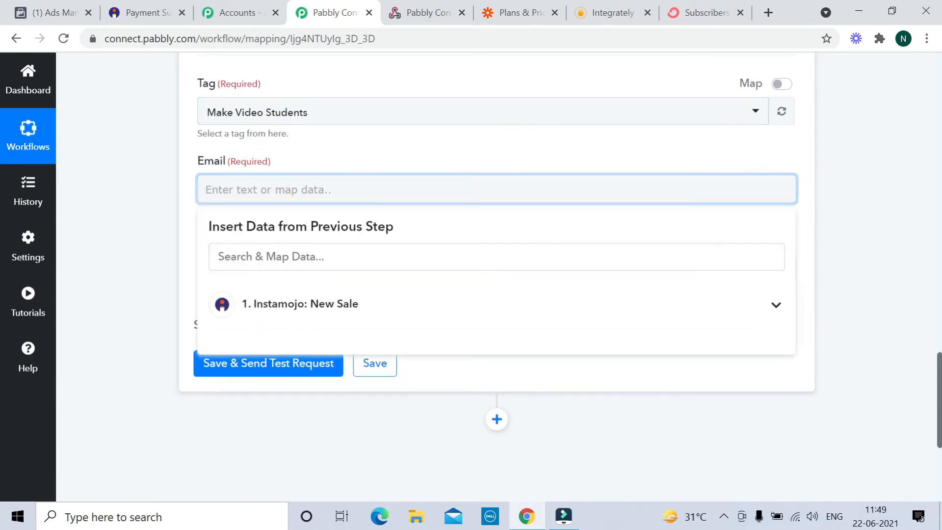
scroll(295, 279, "down", 1)
scroll(292, 272, "down", 2)
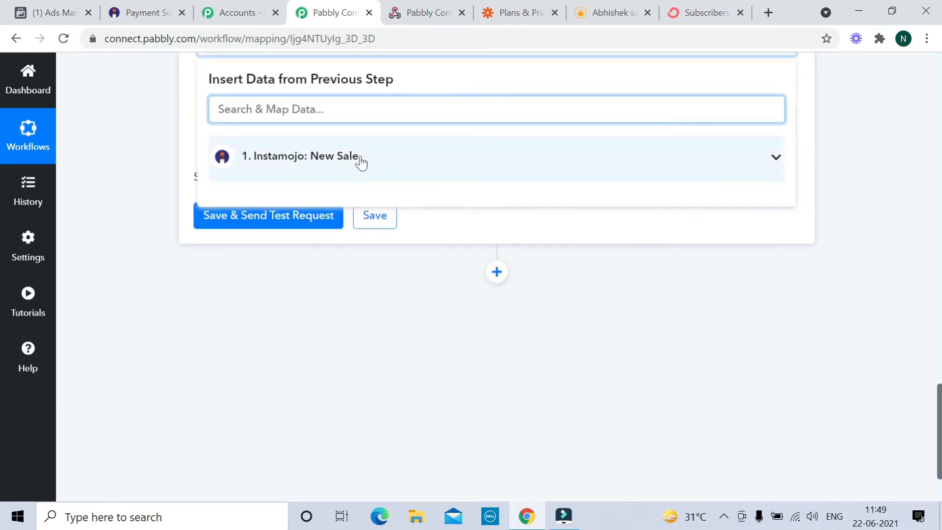
scroll(360, 159, "up", 1)
left_click(327, 182)
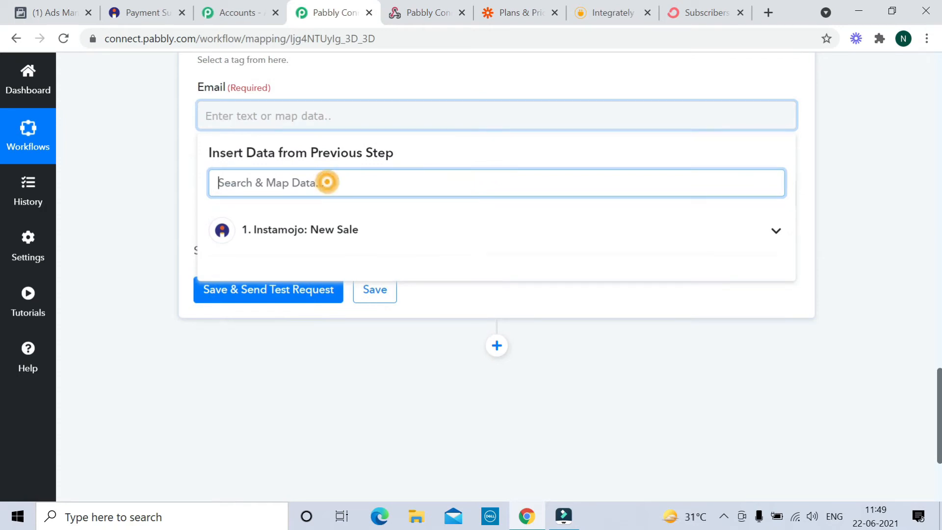
left_click(776, 235)
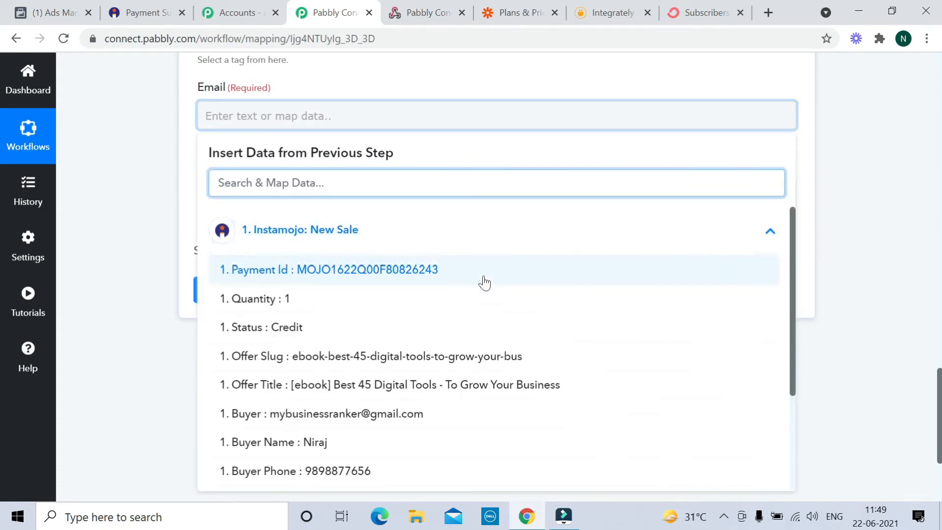
scroll(420, 339, "down", 2)
left_click(343, 340)
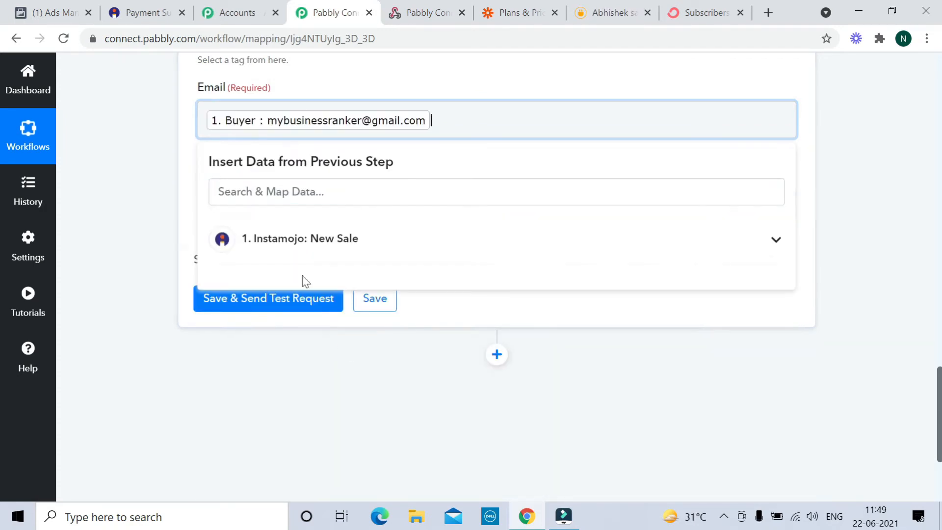
scroll(447, 212, "up", 3)
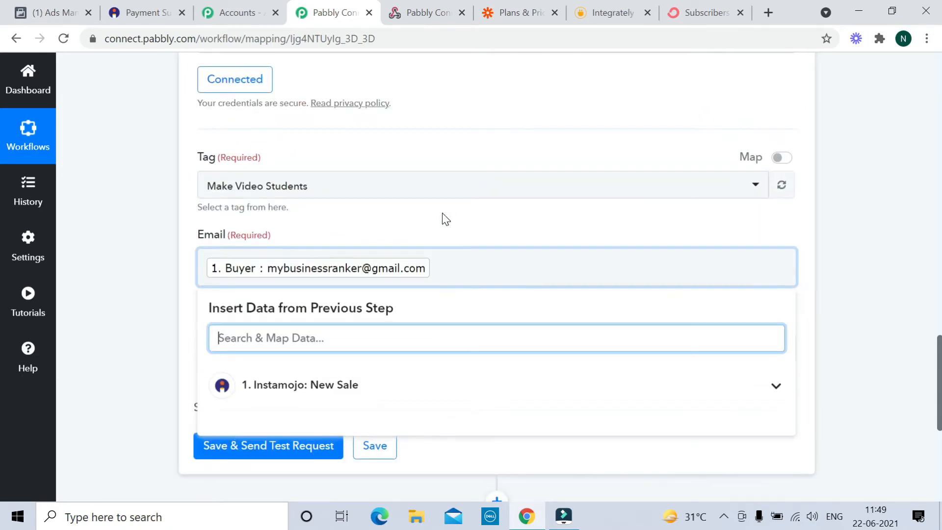
left_click(445, 211)
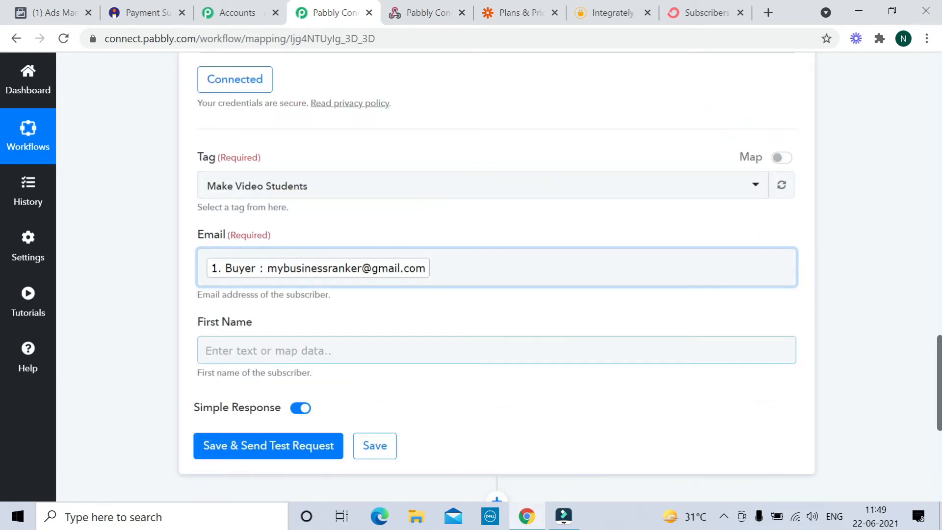
- Map the First Name field to the Instamojo Buyer Name value
left_click(256, 350)
scroll(331, 410, "down", 2)
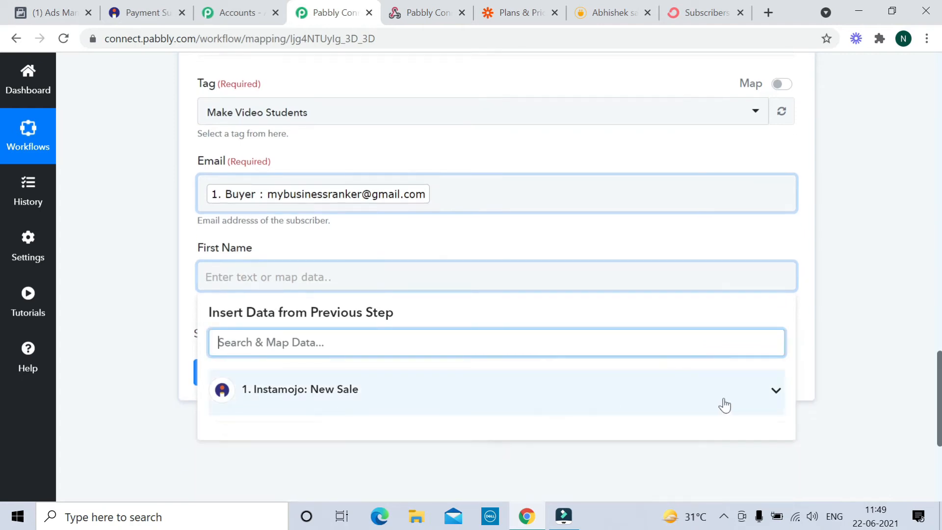
left_click(776, 393)
scroll(326, 389, "down", 5)
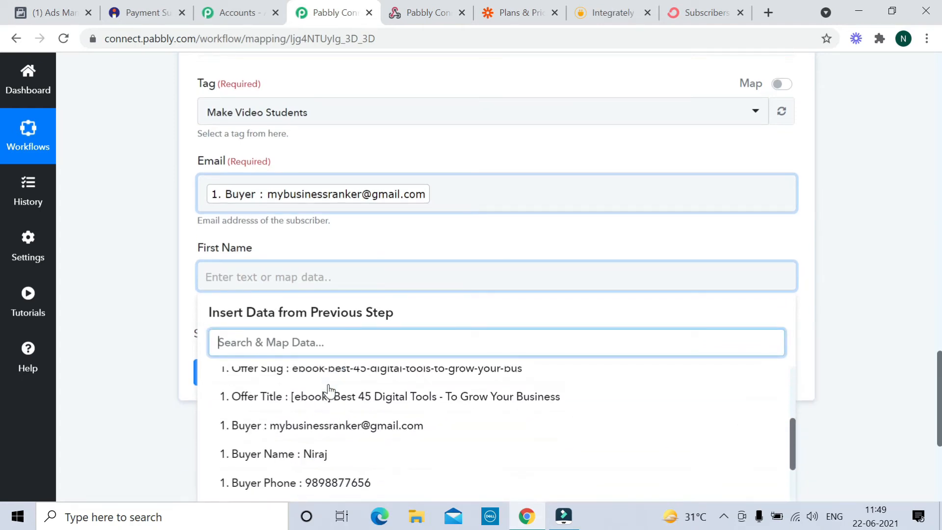
left_click(327, 388)
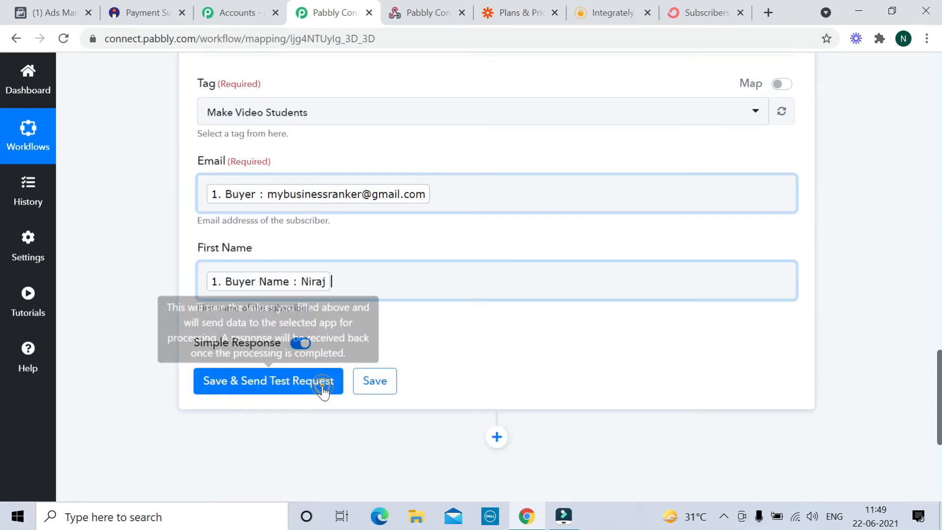
left_click(495, 148)
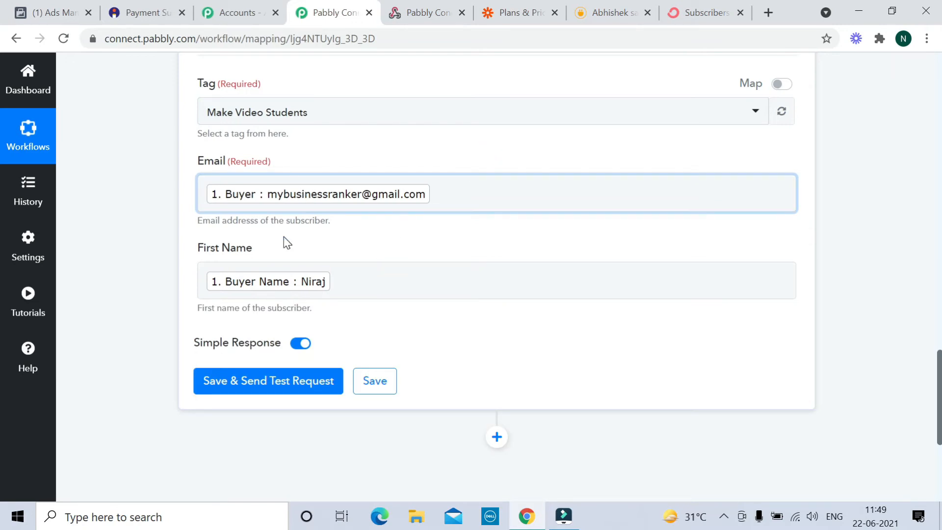
scroll(457, 260, "up", 6)
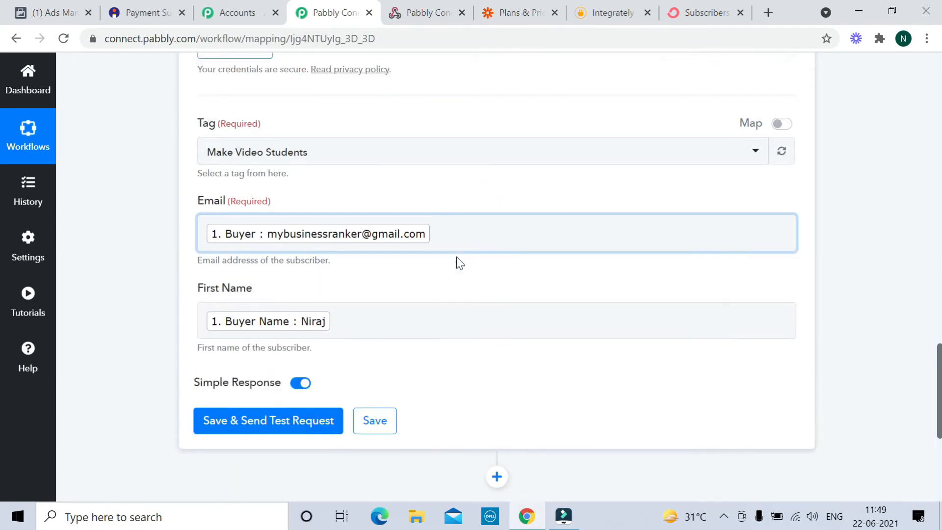
scroll(466, 230, "up", 9)
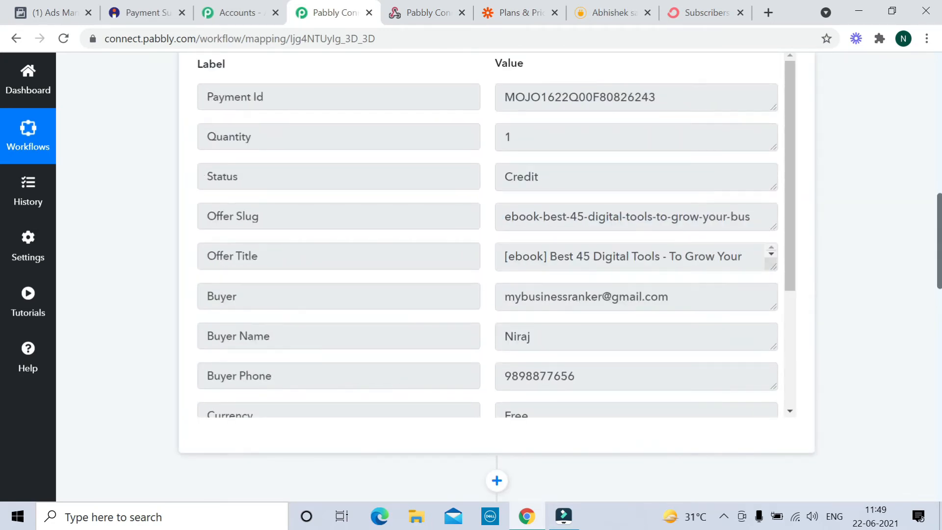
scroll(487, 235, "down", 3)
scroll(386, 257, "down", 7)
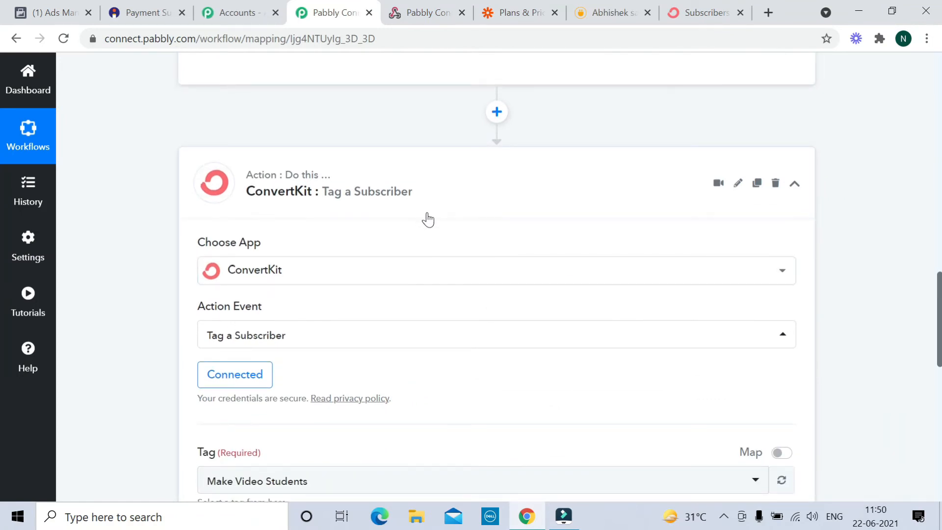
scroll(427, 220, "down", 3)
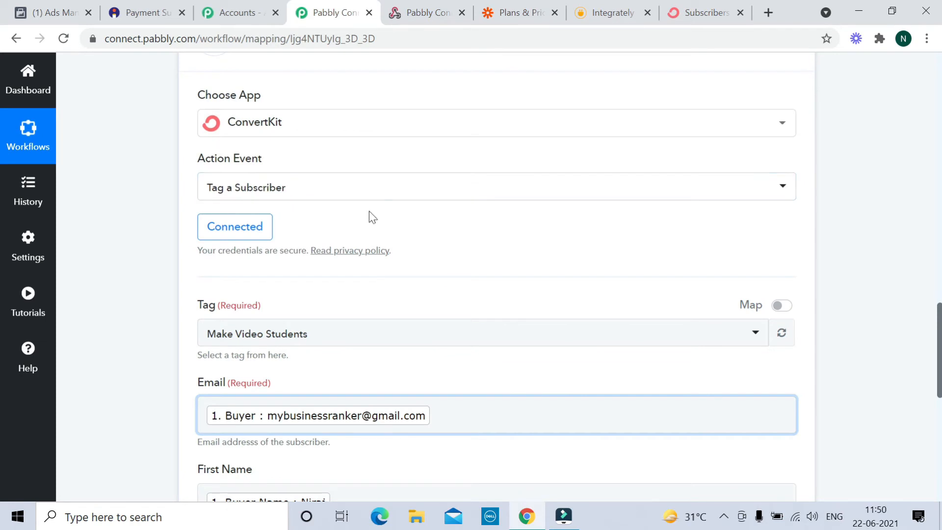
scroll(378, 223, "down", 2)
scroll(315, 269, "down", 1)
scroll(315, 269, "down", 2)
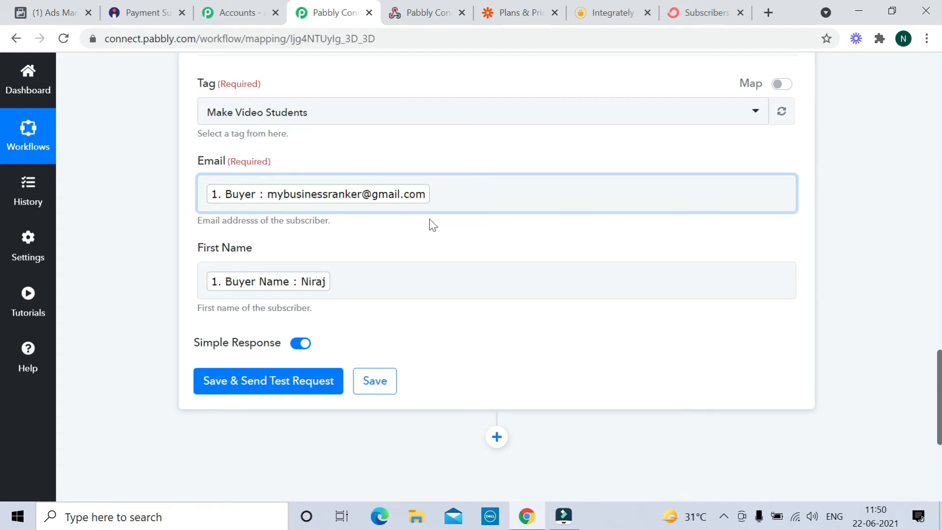
scroll(429, 219, "down", 1)
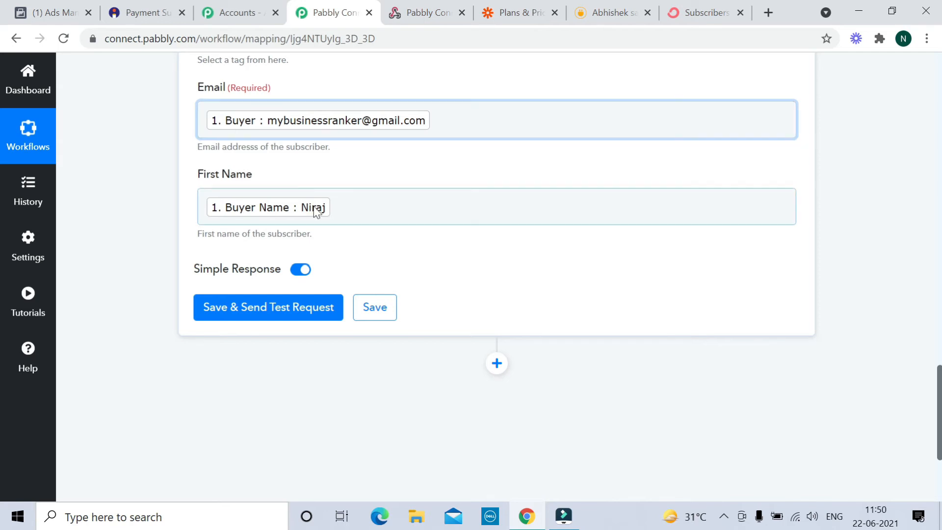
- Send a test request for the mapped buyer and check it on ConvertKit's Subscribers page
left_click(242, 316)
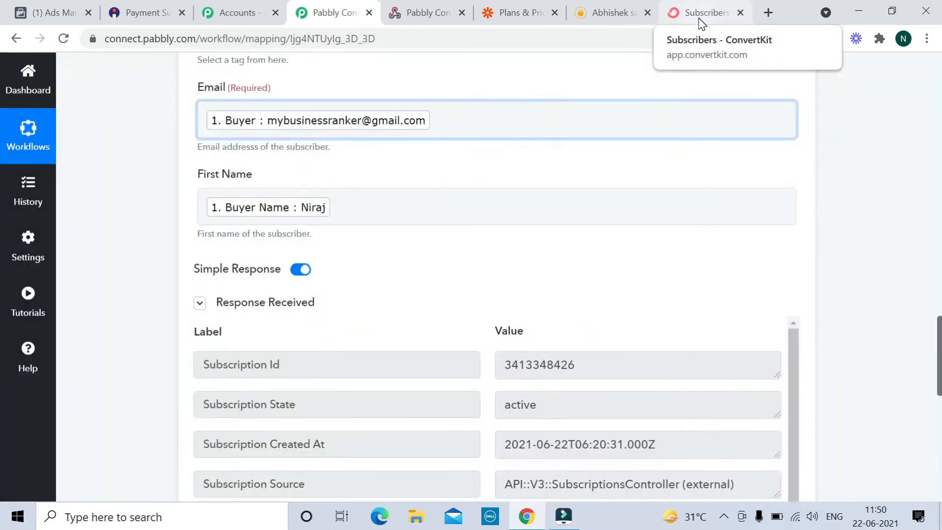
left_click(701, 23)
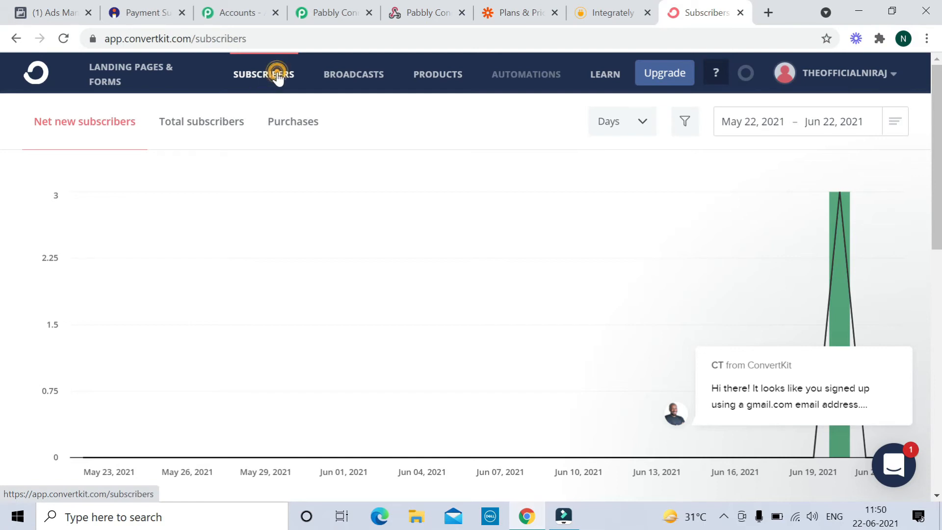
scroll(384, 202, "down", 1)
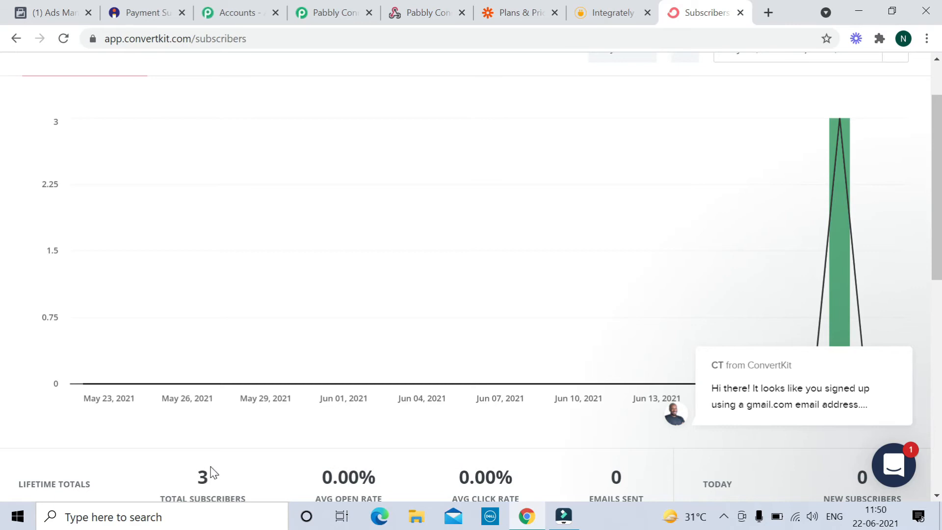
left_click(330, 13)
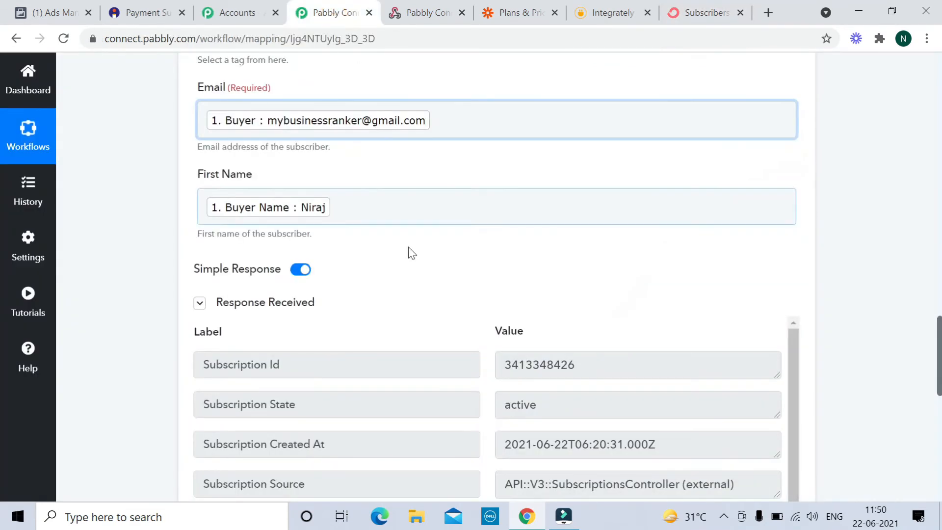
- Save the ConvertKit Tag a Subscriber action and dismiss the success message
scroll(412, 249, "down", 7)
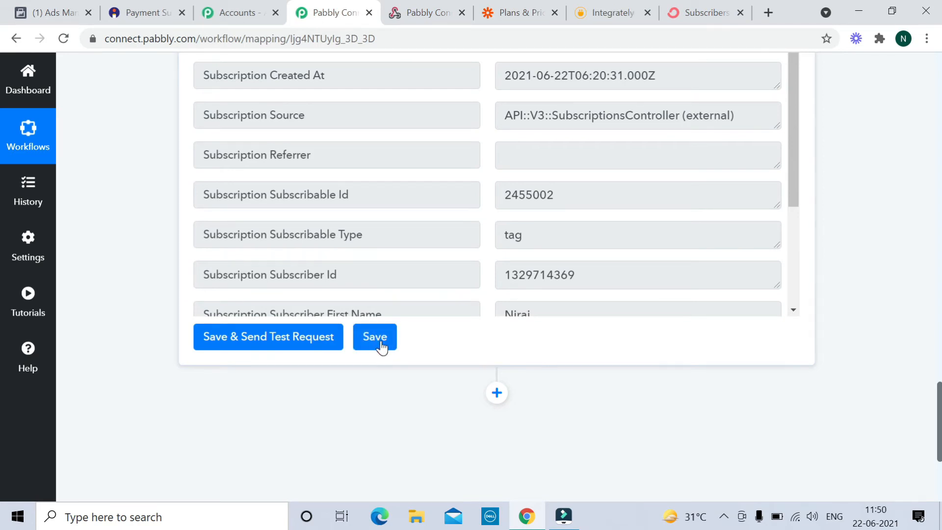
left_click(380, 344)
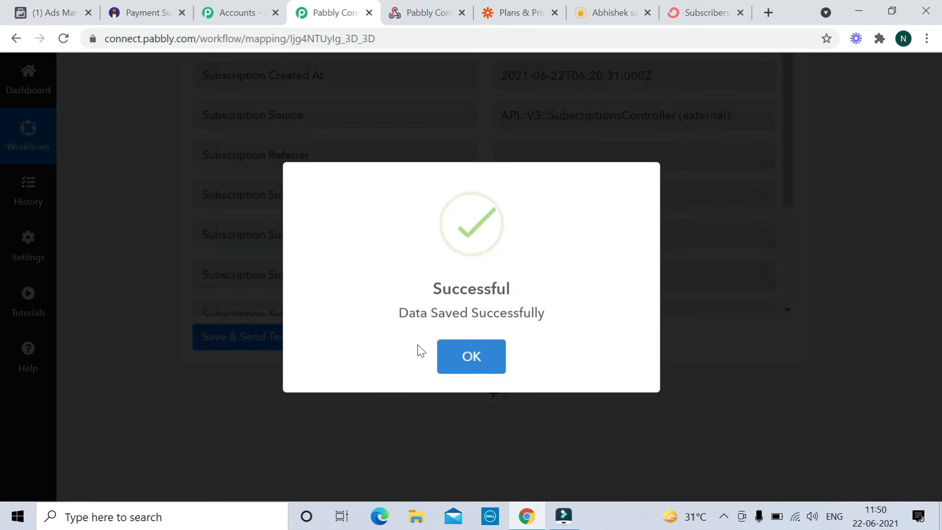
left_click(449, 351)
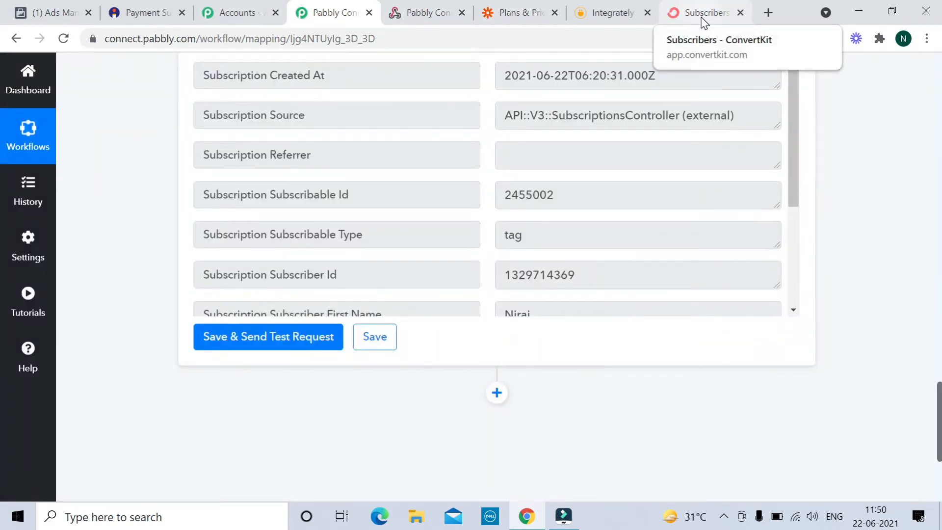
left_click(704, 20)
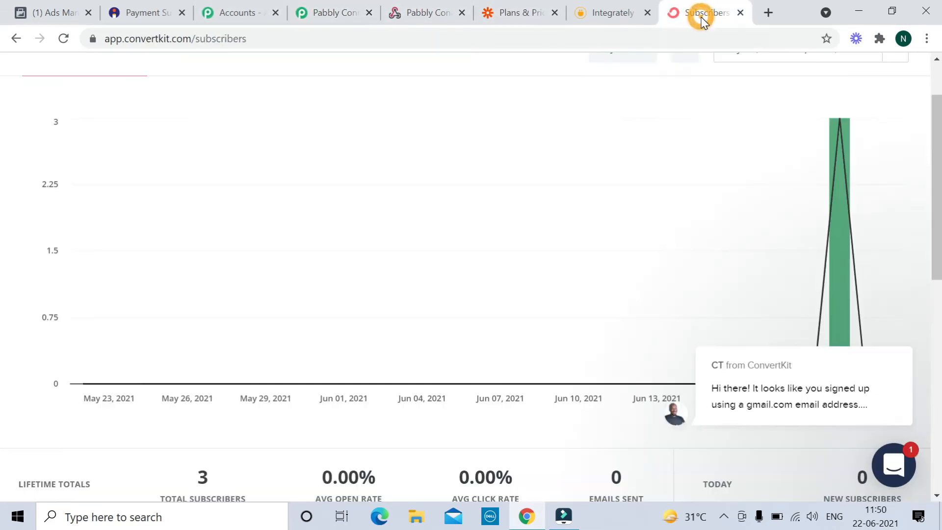
left_click(64, 38)
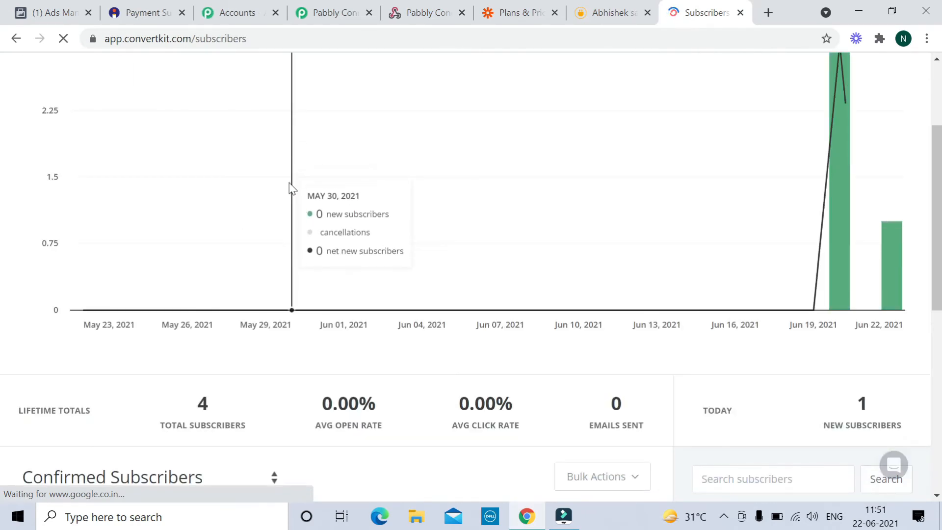
scroll(219, 403, "down", 2)
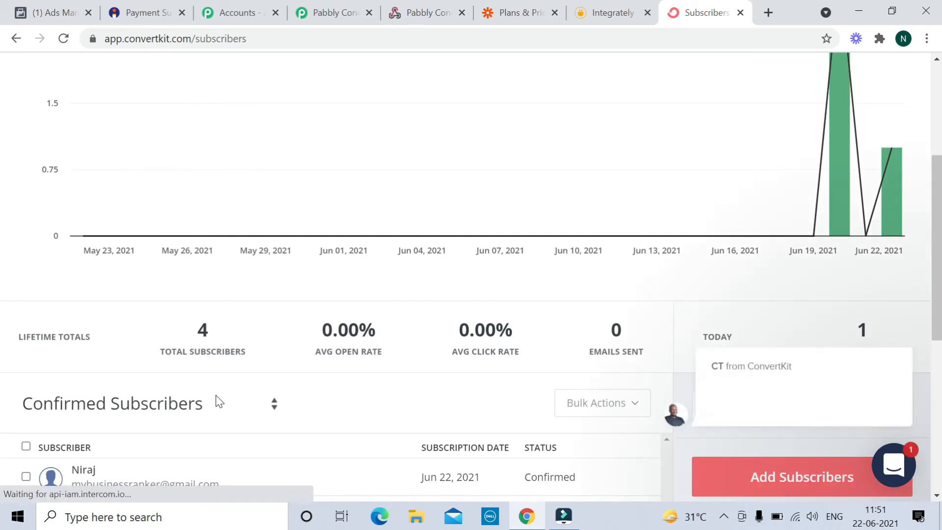
scroll(216, 400, "down", 2)
scroll(192, 365, "up", 2)
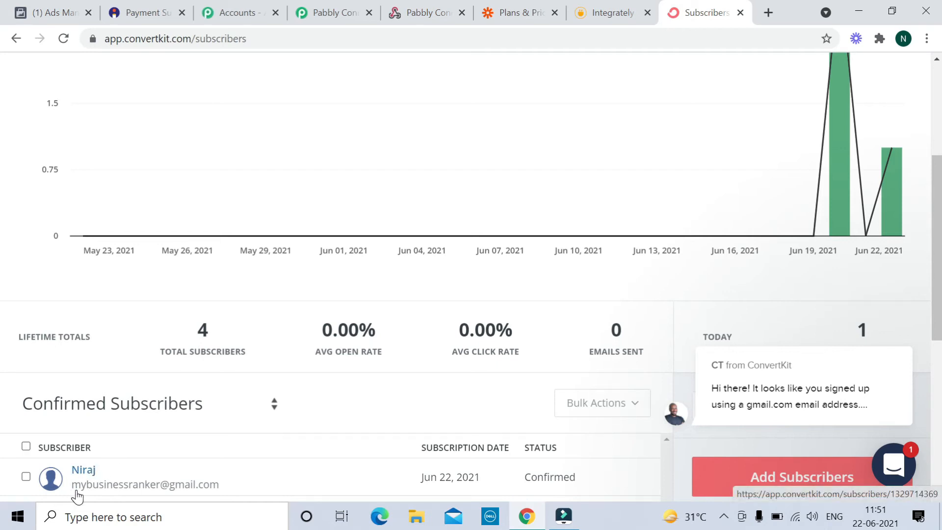
scroll(315, 361, "up", 5)
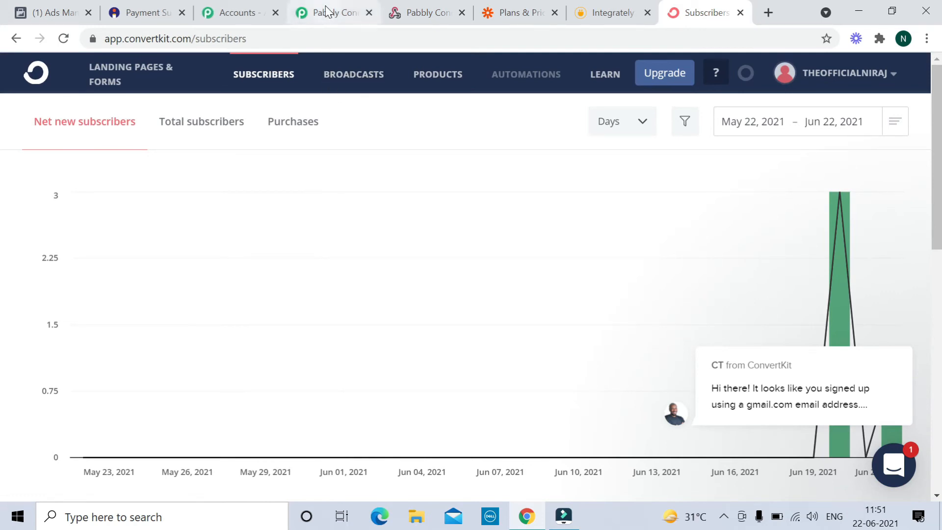
- Review the Instamojo Payment Successful page and ConvertKit subscribers, then return to the Pabbly workflow
left_click(146, 15)
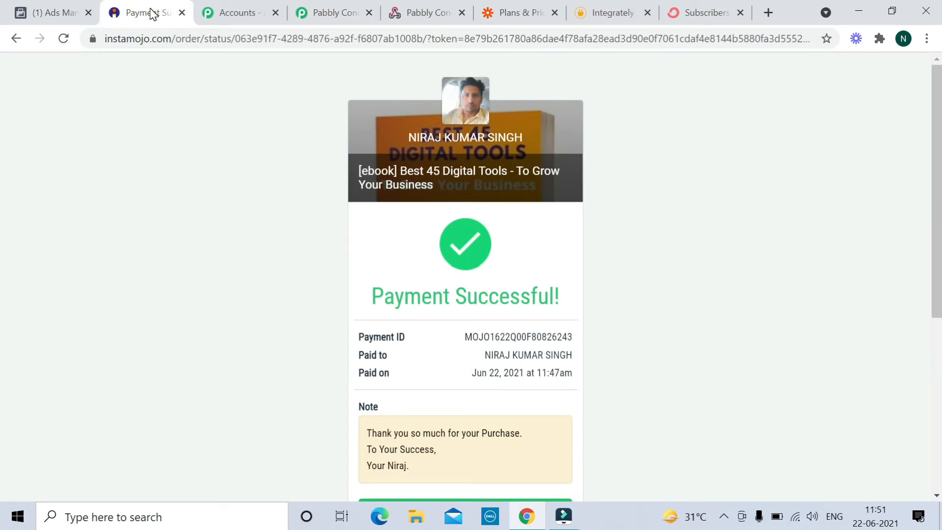
left_click(704, 19)
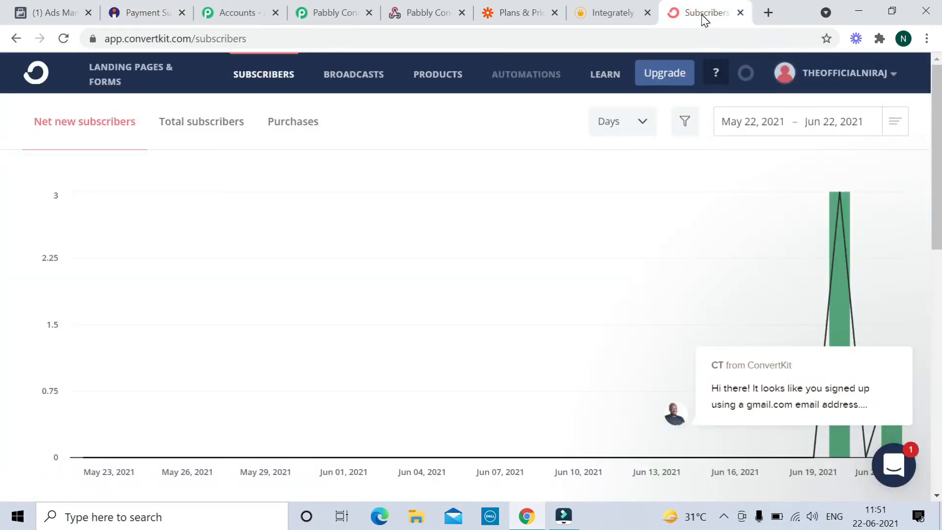
left_click(337, 16)
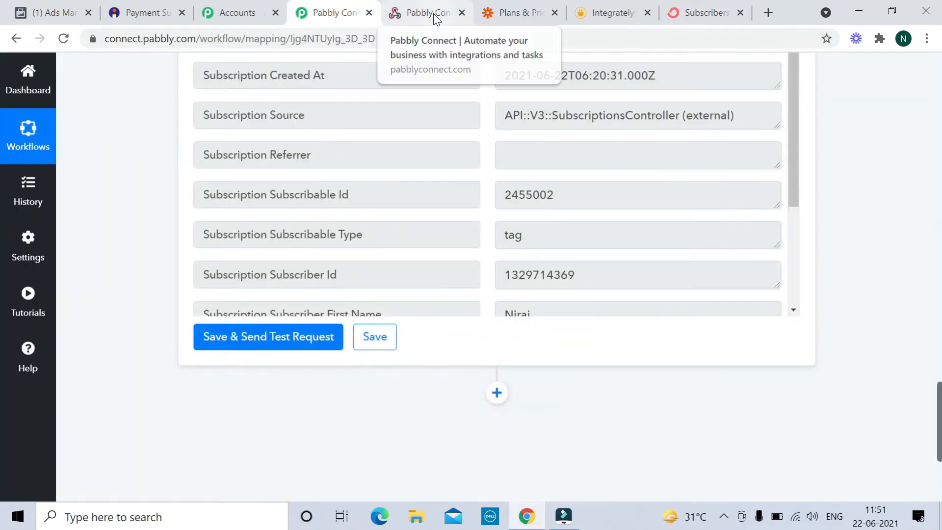
- Compare Zapier's Plans & Pricing with Integrately's pricing, then return to Instamojo's payment confirmation
left_click(524, 15)
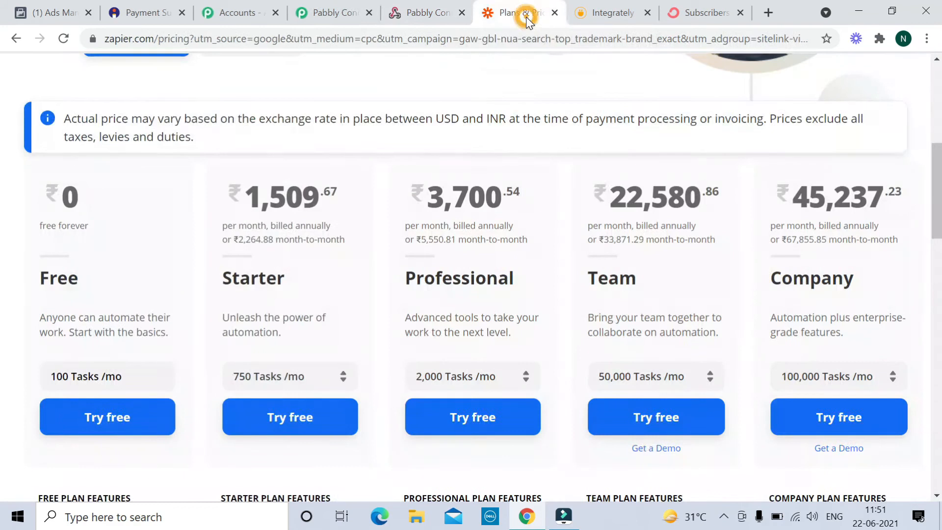
left_click(619, 17)
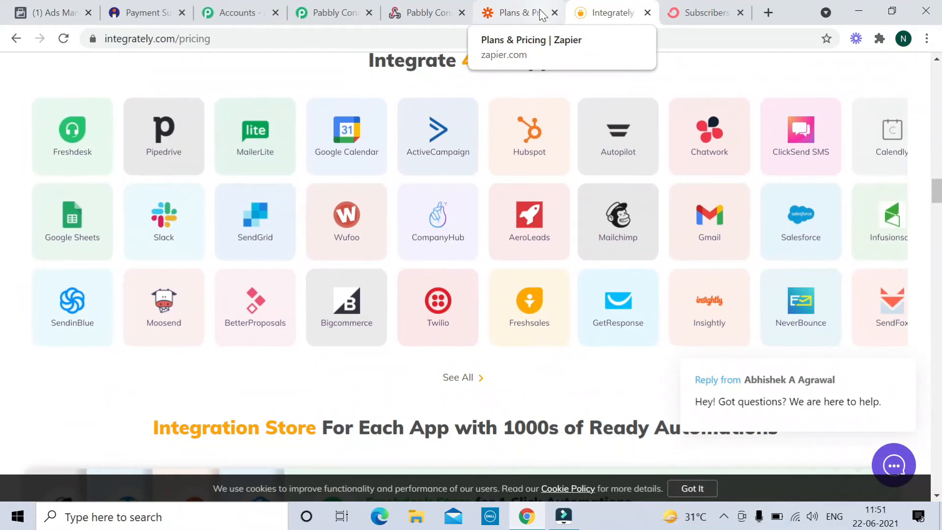
left_click(147, 13)
- Go back to the ebook's Instamojo edit page and expand Advanced Settings to show the redirection URL field
scroll(614, 311, "down", 4)
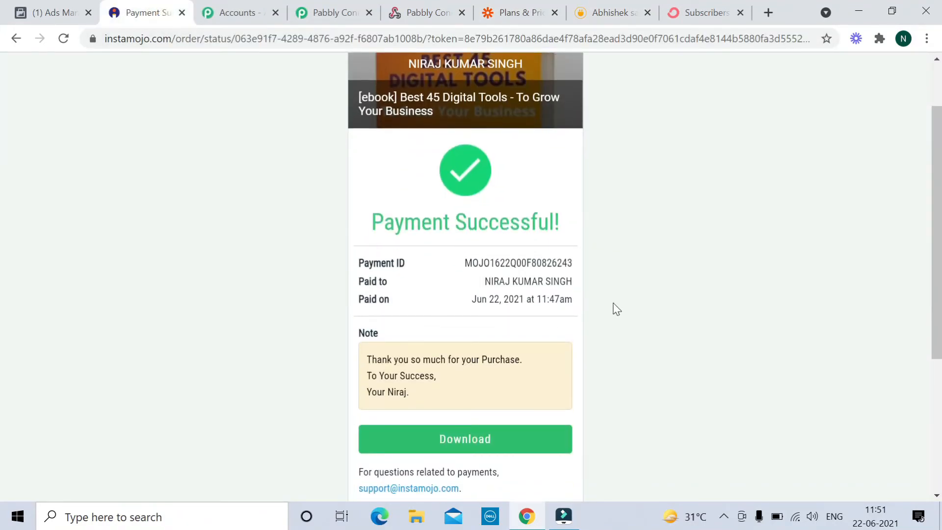
scroll(627, 304, "up", 3)
left_click(15, 38)
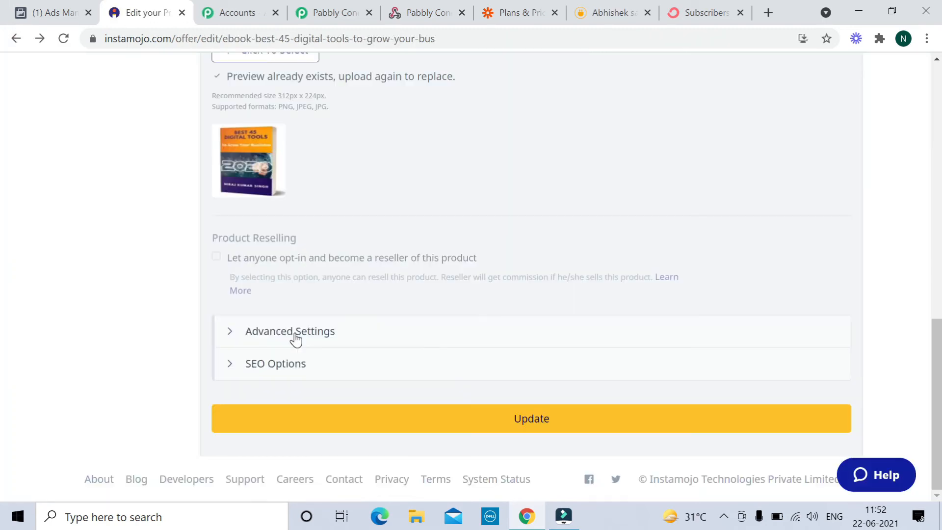
left_click(297, 337)
scroll(370, 322, "down", 2)
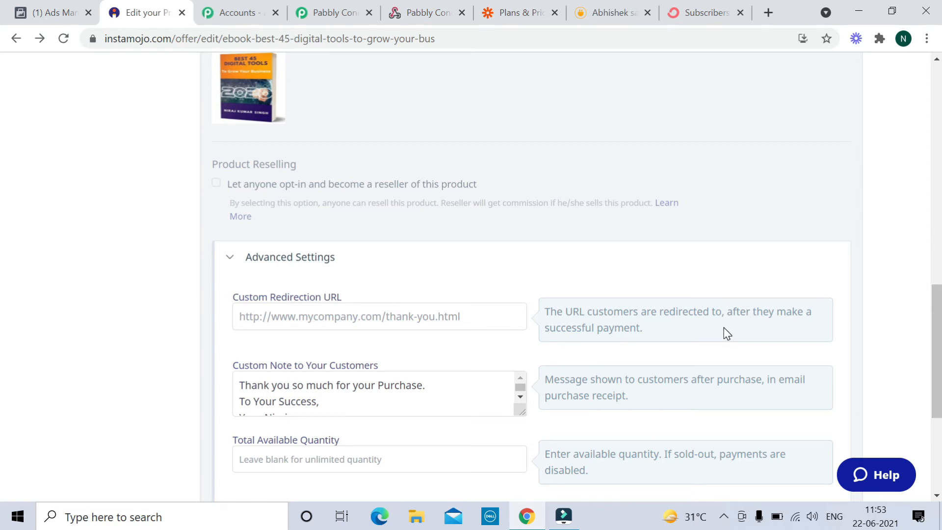
- Open ConvertKit's Landing Pages & Forms list to find the Make Video Thank Page
left_click(706, 15)
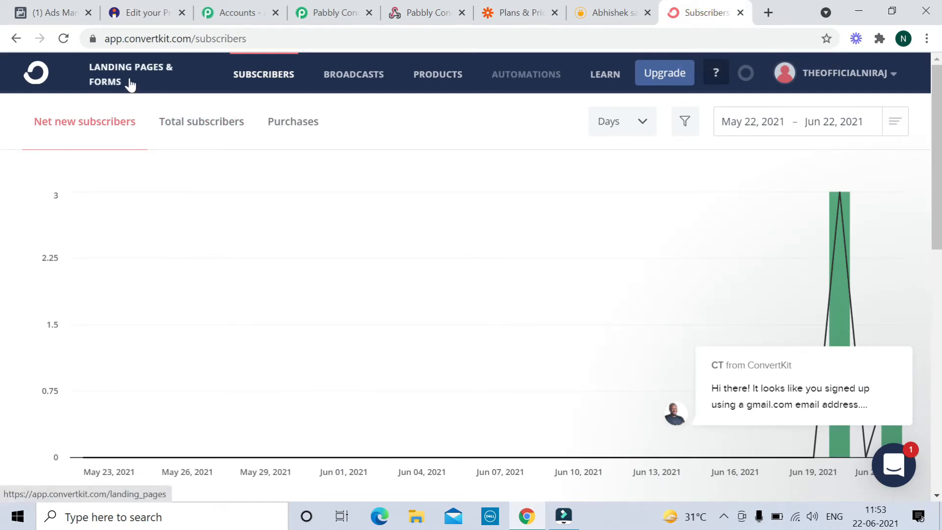
left_click(114, 75)
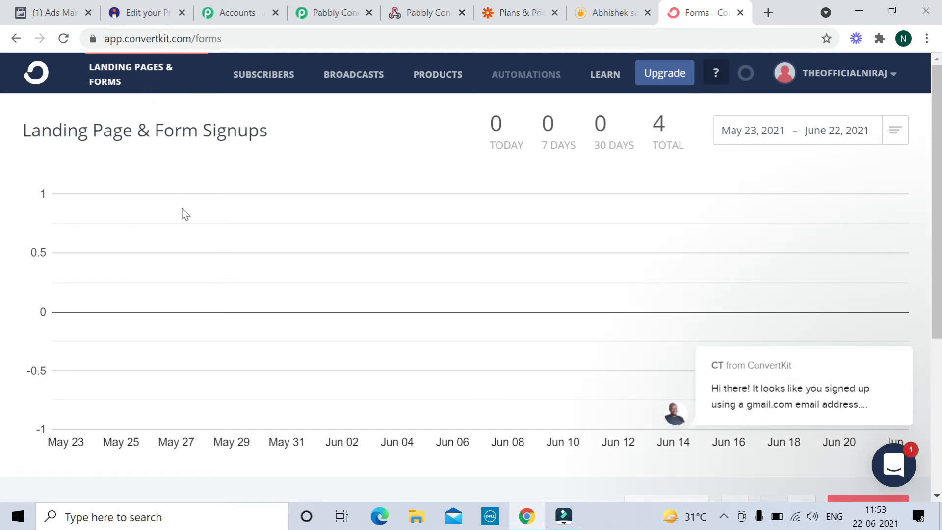
scroll(185, 213, "down", 5)
scroll(355, 253, "up", 2)
scroll(355, 253, "down", 2)
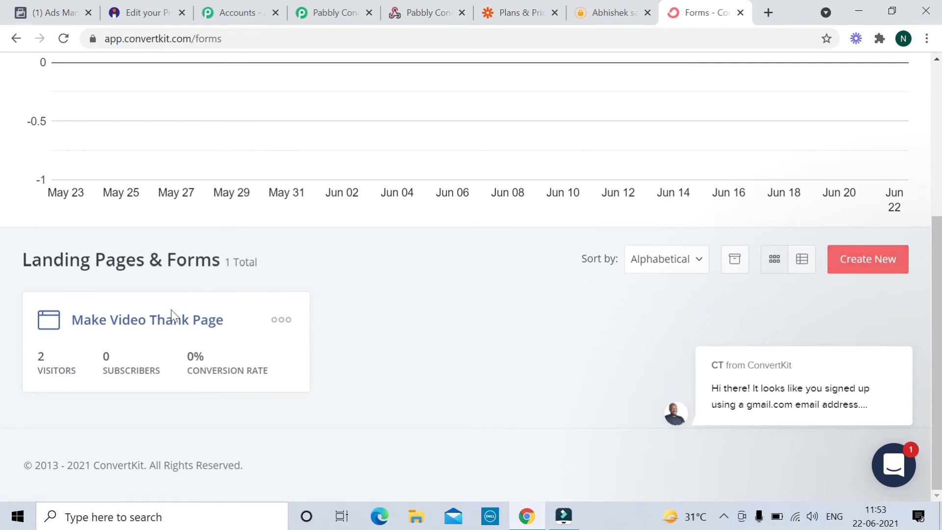
- Rename the landing page from 'Make Video Thank Page' to 'Make Video Thanks Page'
left_click(199, 327)
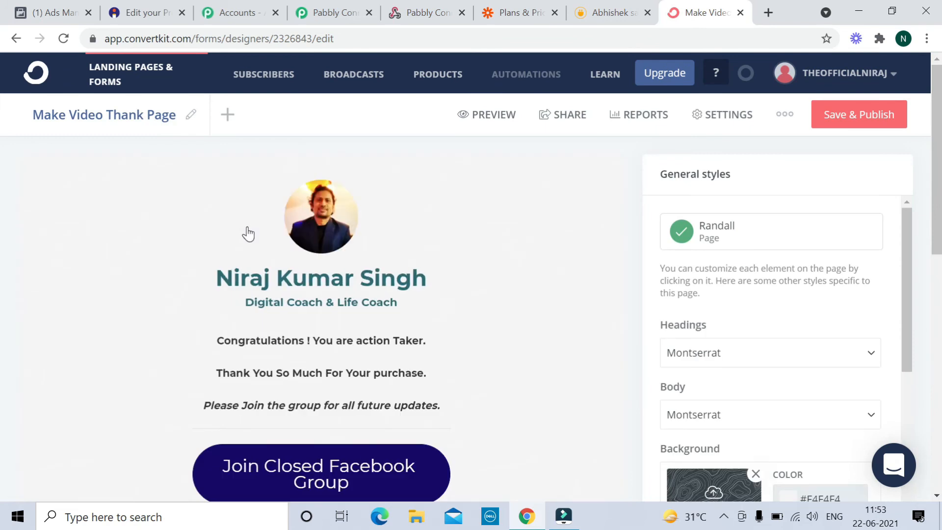
scroll(174, 207, "down", 1)
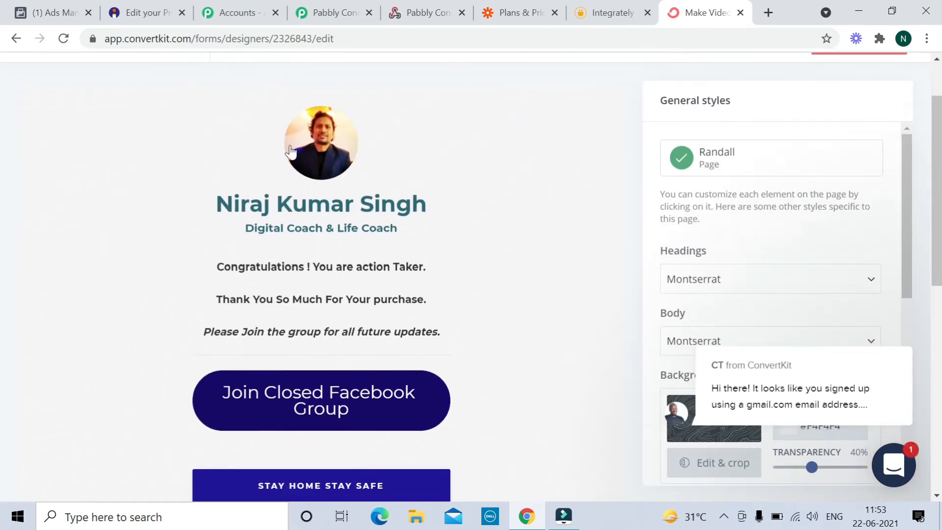
scroll(466, 271, "up", 1)
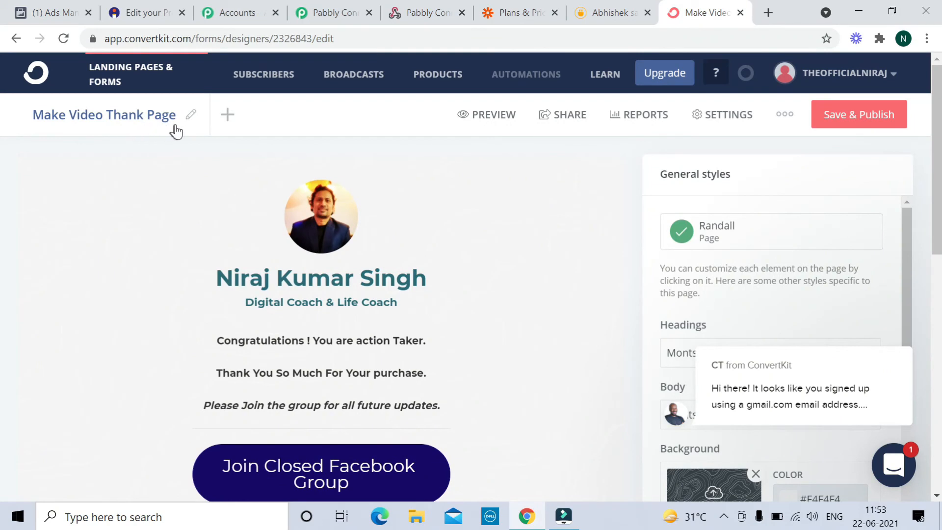
left_click(190, 115)
left_click(144, 115)
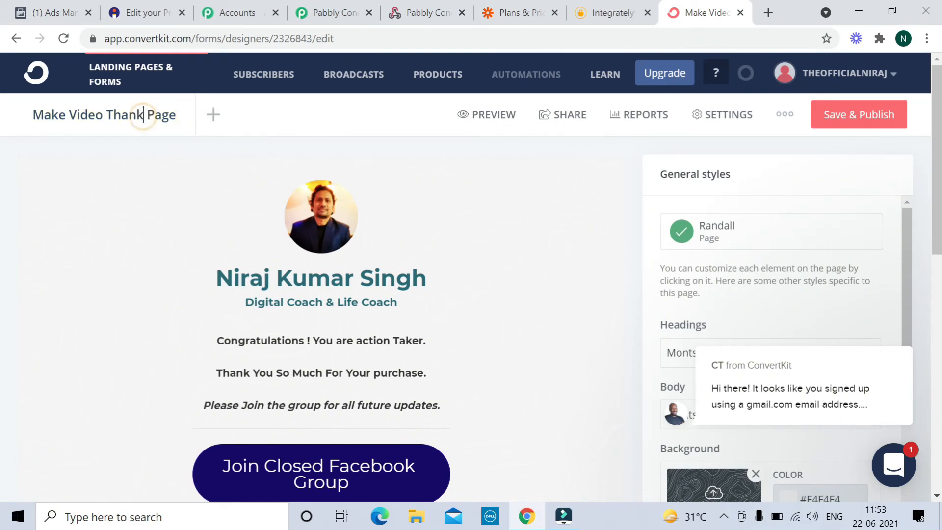
type("s")
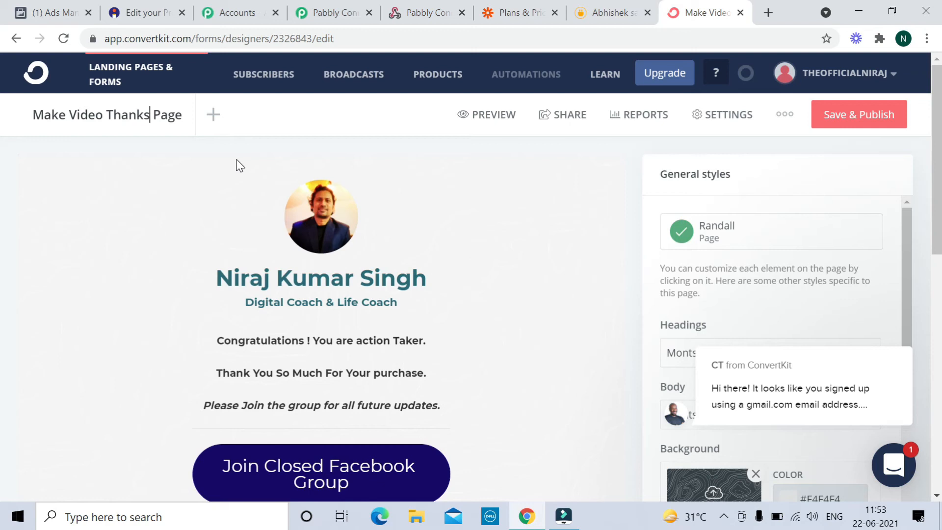
left_click(236, 165)
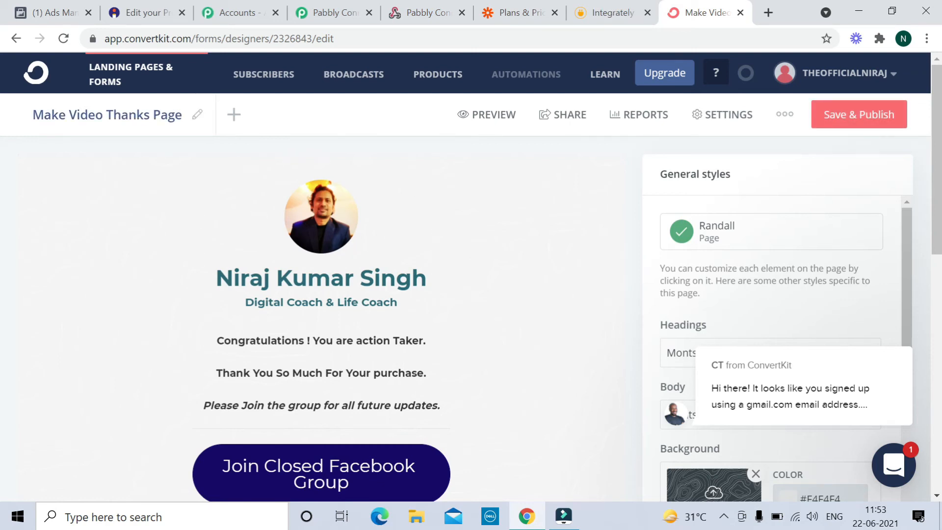
- Save and publish the landing page and copy its public share URL
scroll(321, 418, "down", 2)
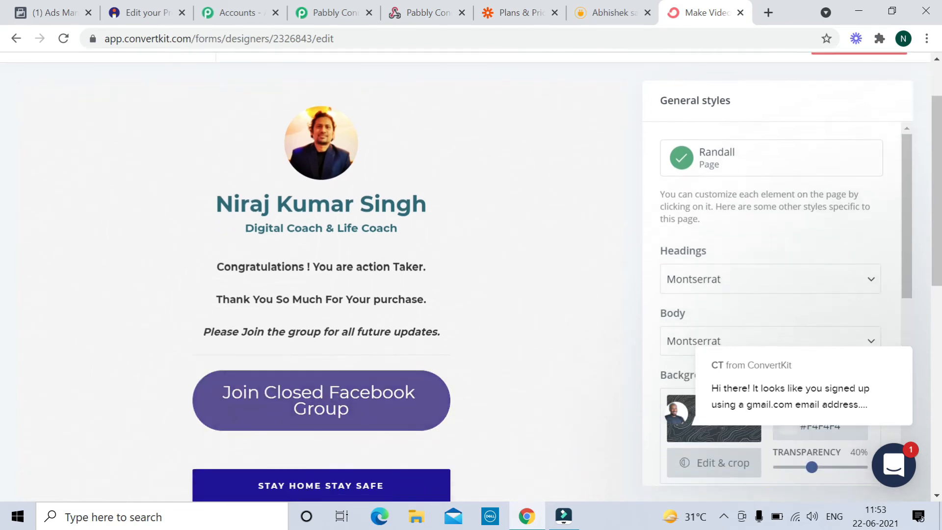
scroll(458, 316, "up", 2)
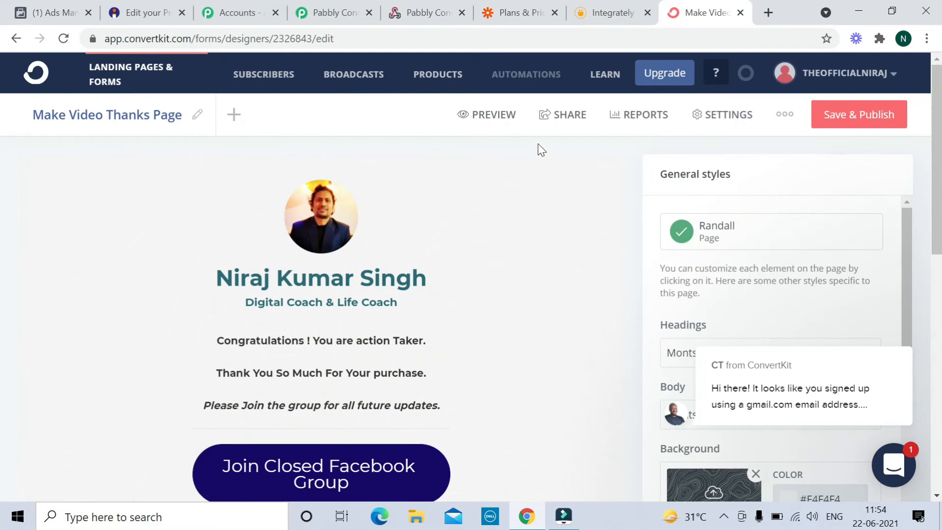
left_click(838, 116)
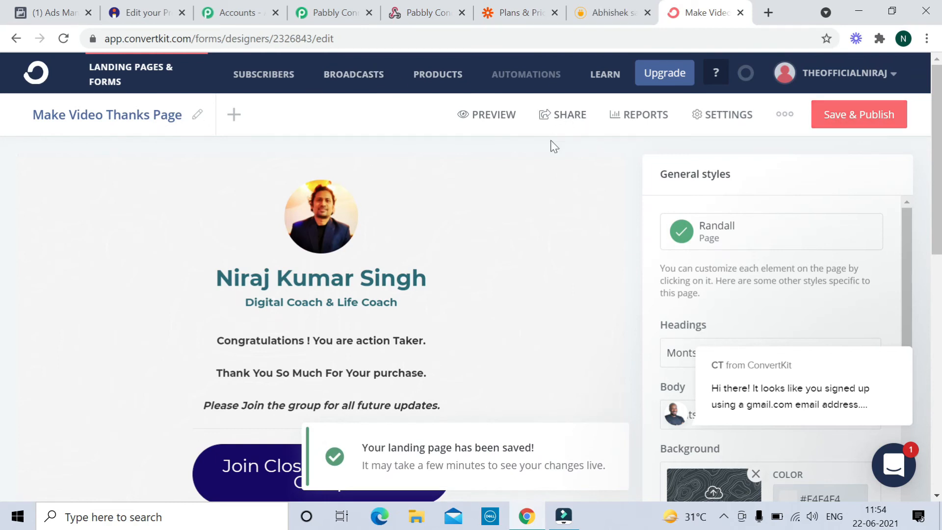
left_click(571, 114)
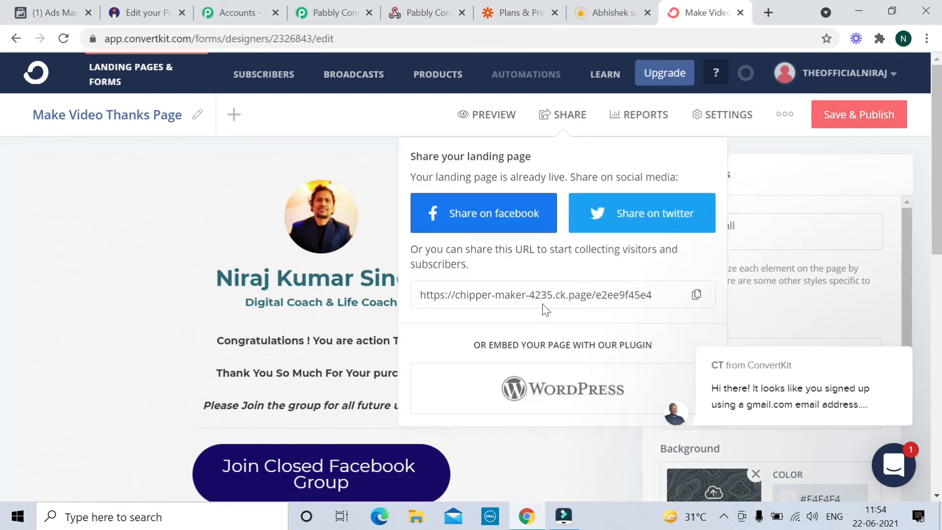
left_click(697, 296)
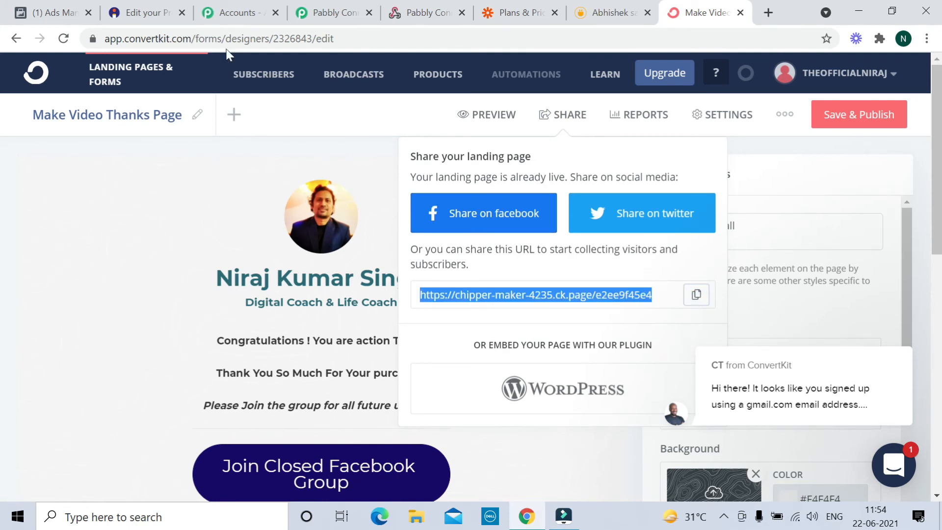
left_click(144, 12)
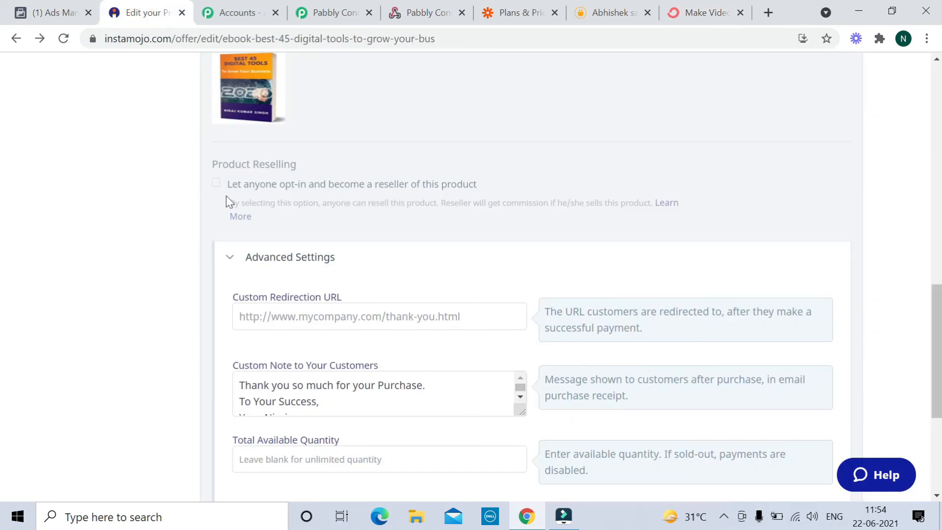
- Paste the ConvertKit thank-you page link as the Custom Redirection URL and update the product
left_click(435, 315)
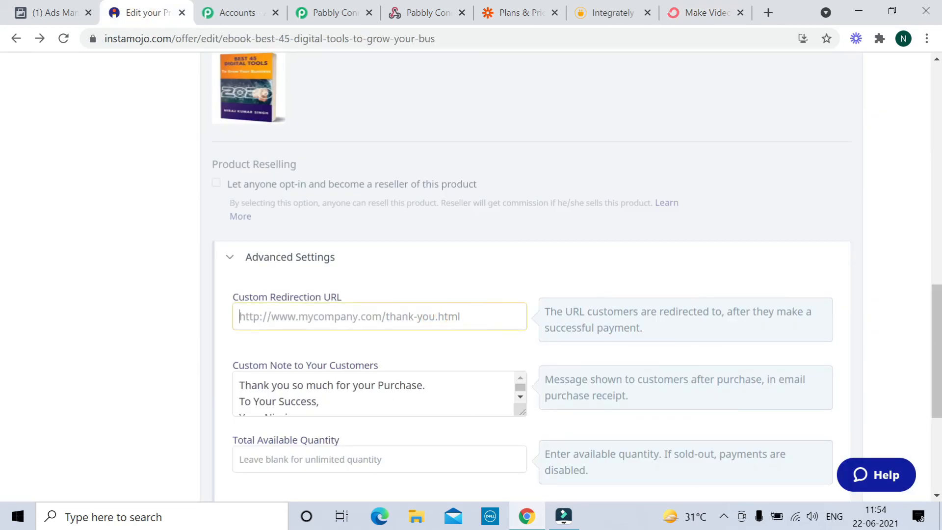
key("ctrl+v")
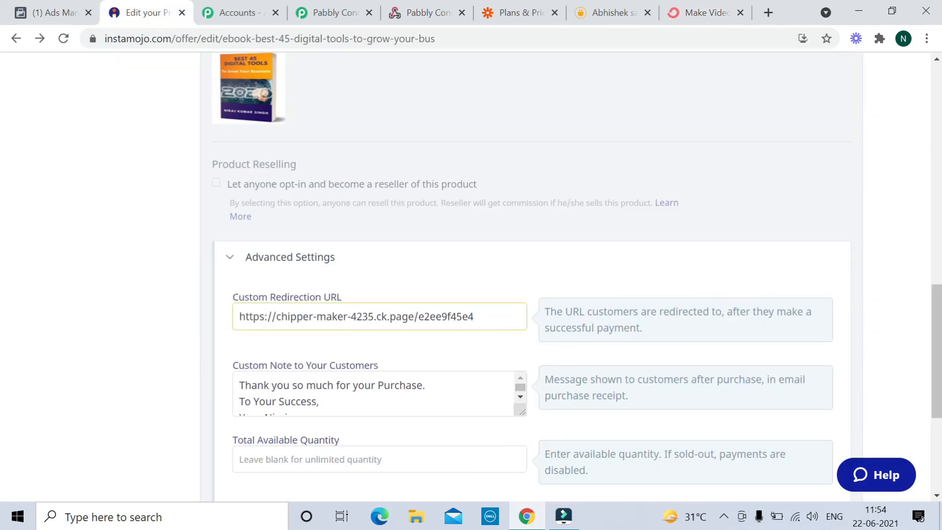
scroll(441, 276, "down", 5)
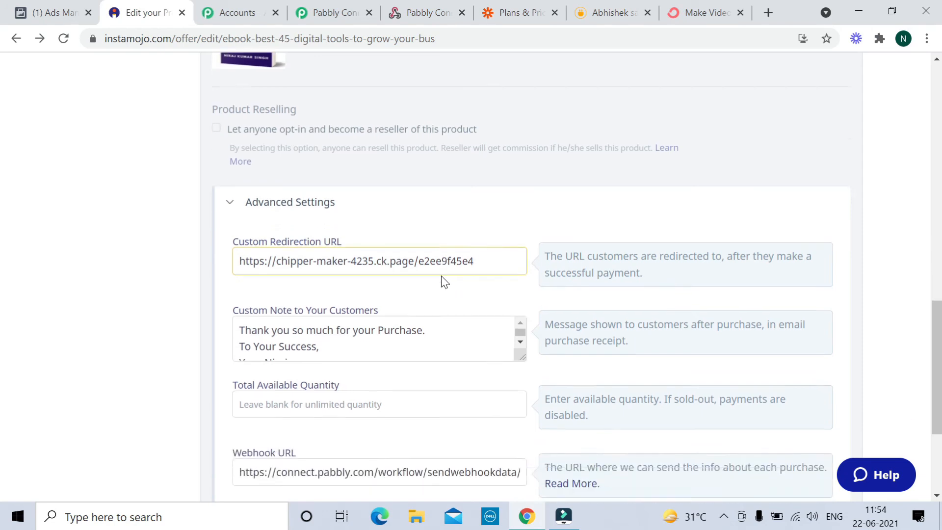
left_click(545, 448)
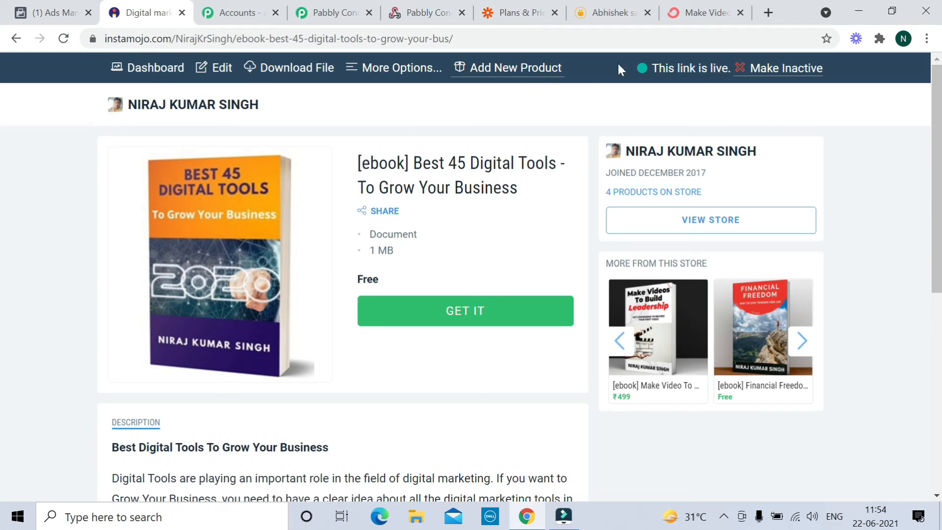
- Check ConvertKit's subscribers overview showing 4 lifetime subscribers, then return to the Instamojo ebook page
left_click(700, 14)
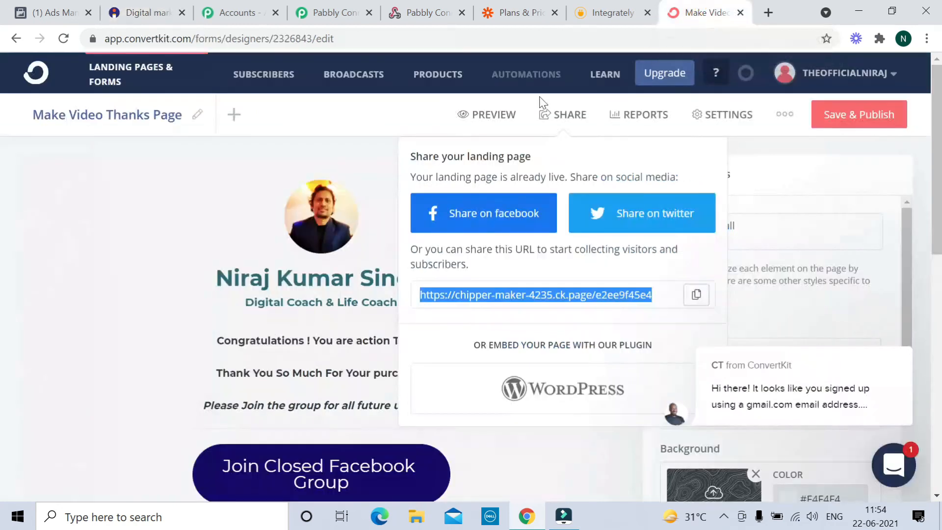
left_click(271, 80)
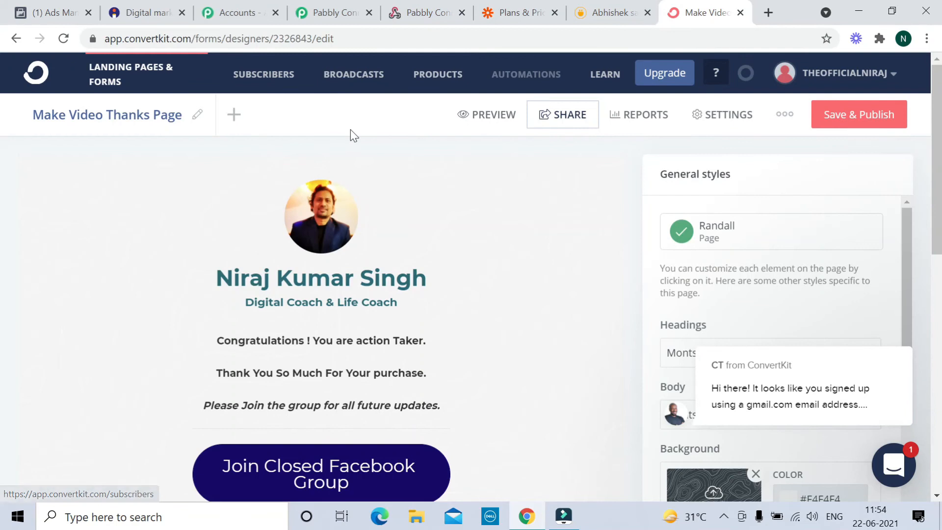
left_click(269, 80)
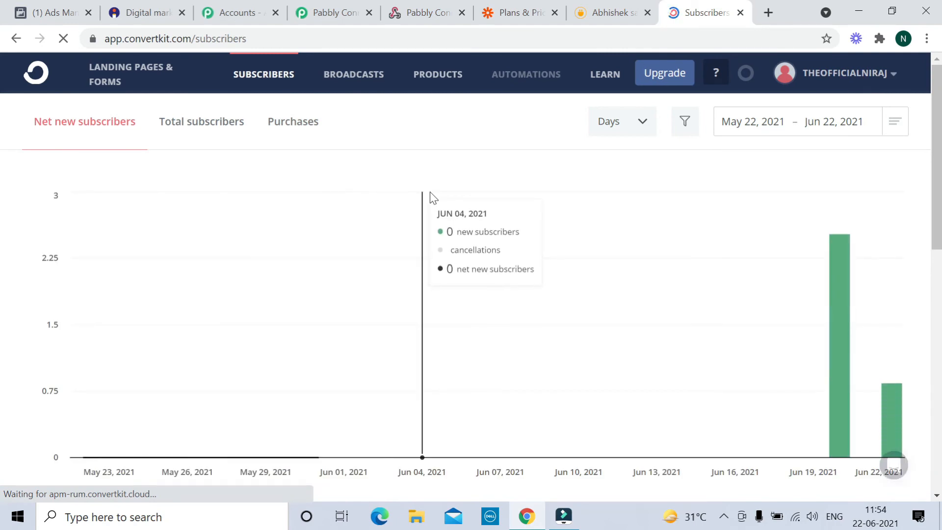
scroll(566, 275, "down", 3)
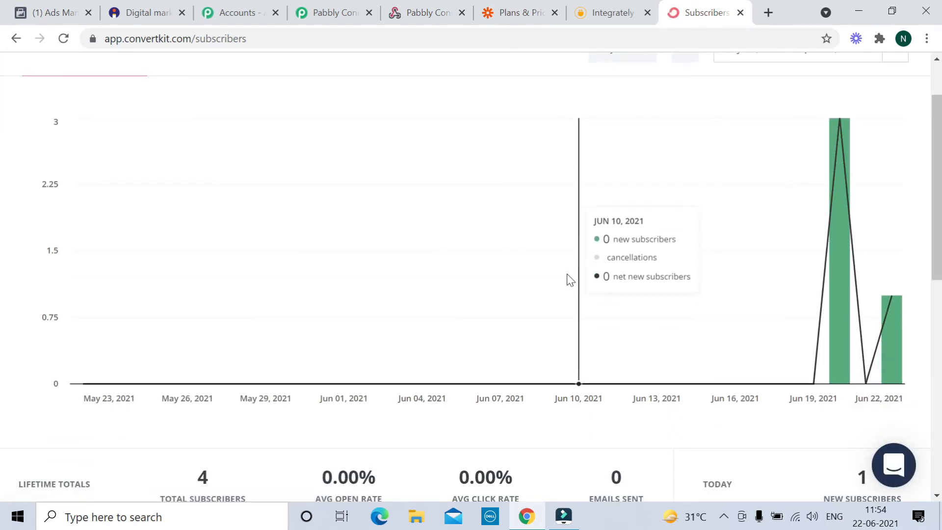
left_click(147, 13)
- Claim the free ebook as a test buyer, verify the ConvertKit thank-you page, and go back
left_click(459, 318)
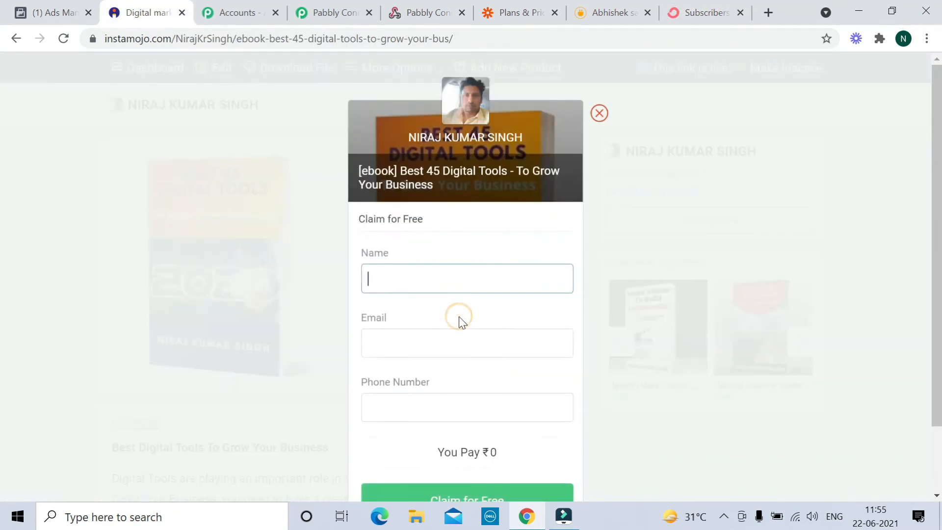
left_click(388, 273)
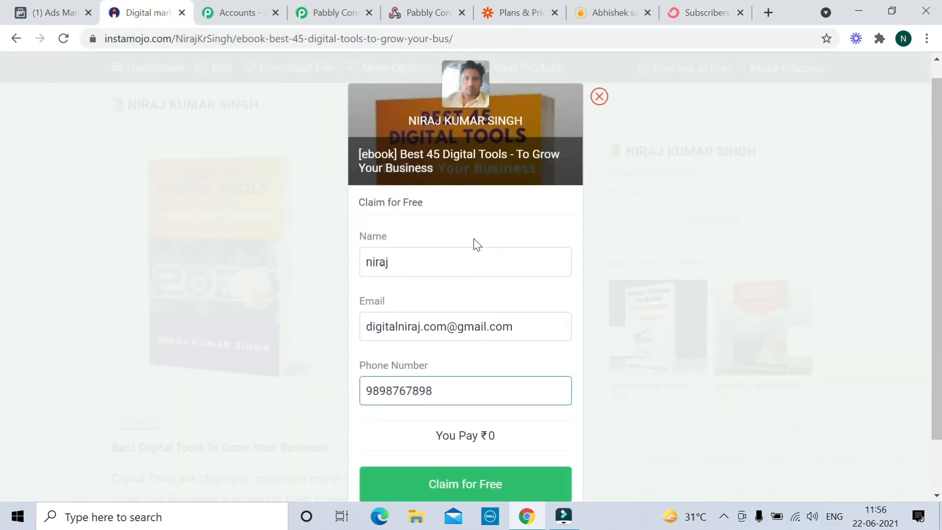
scroll(474, 246, "down", 1)
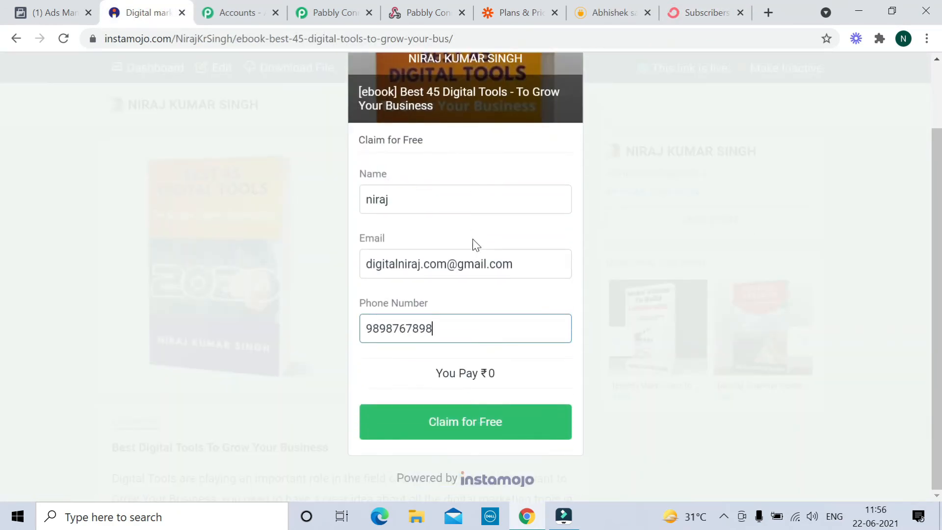
left_click(443, 430)
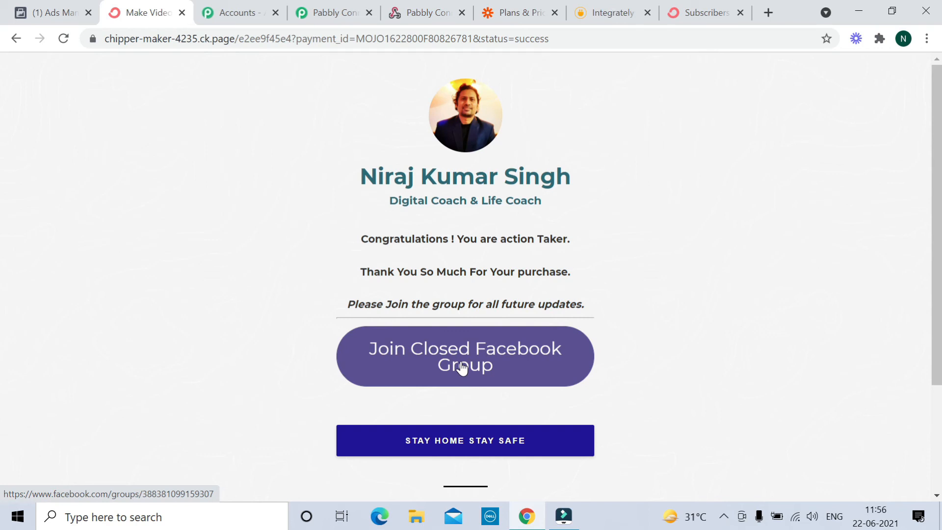
left_click(16, 38)
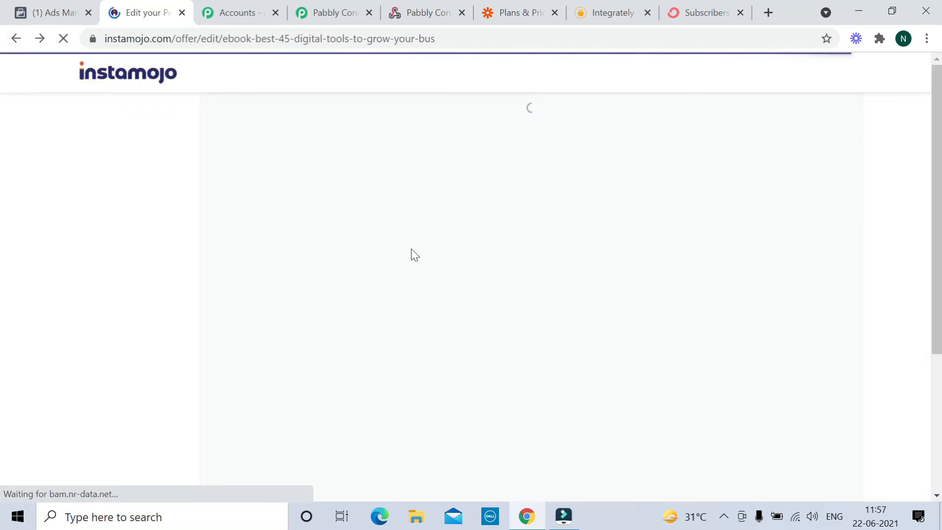
- Expand the ebook's Advanced Settings to check the Custom Redirection URL and Webhook URL
scroll(411, 249, "down", 9)
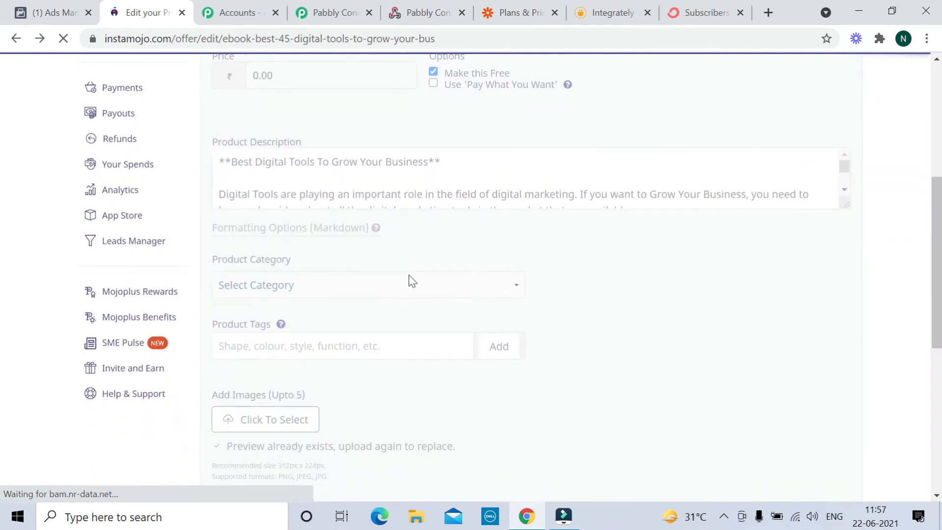
scroll(405, 288, "down", 3)
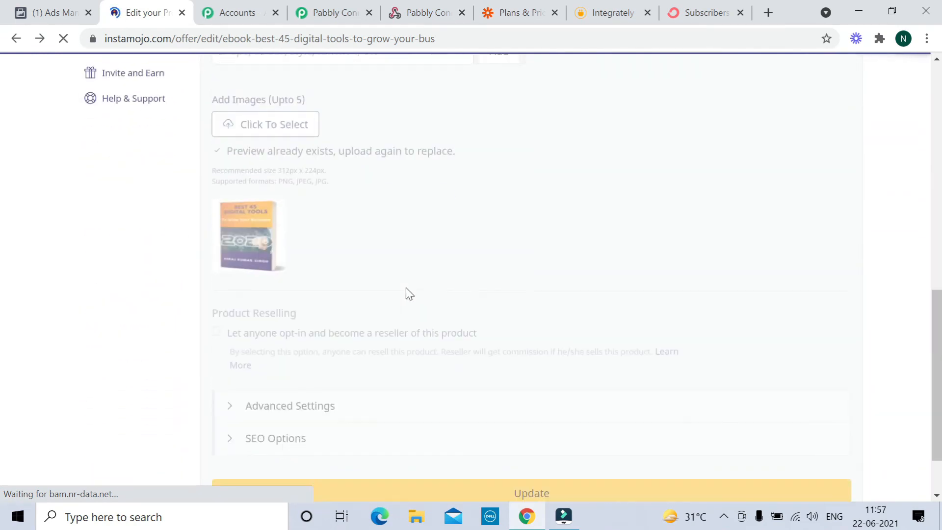
left_click(319, 408)
scroll(384, 317, "down", 5)
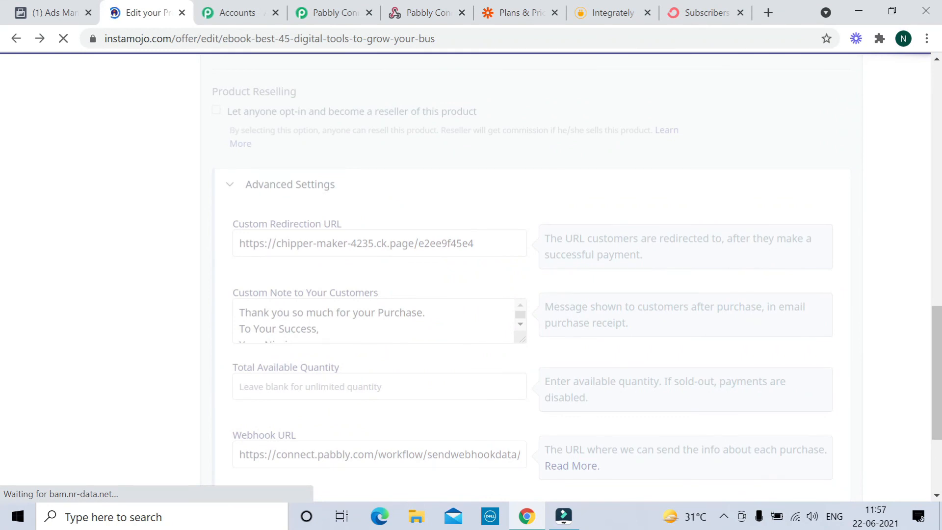
left_click(521, 324)
left_click(317, 334)
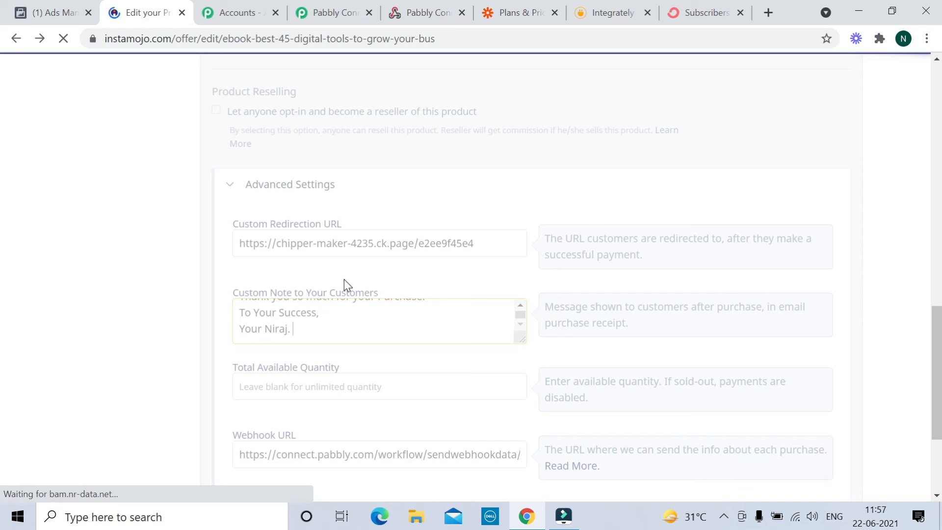
- Return to the ConvertKit subscribers page, still showing 4 lifetime subscribers
scroll(378, 322, "up", 6)
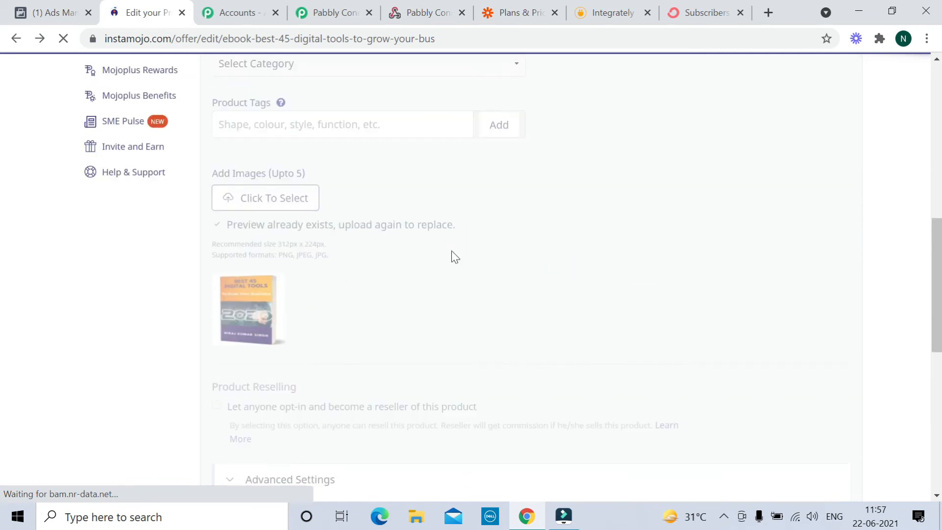
scroll(452, 251, "up", 4)
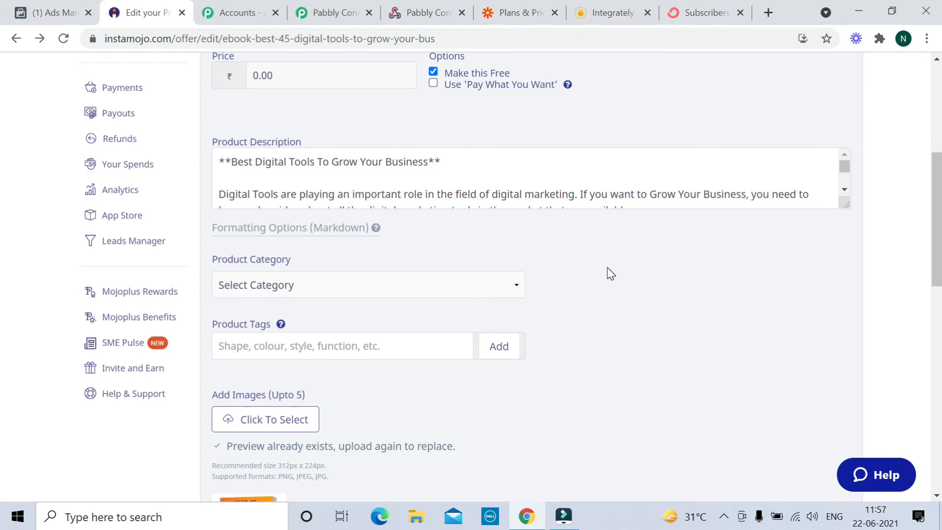
left_click(703, 15)
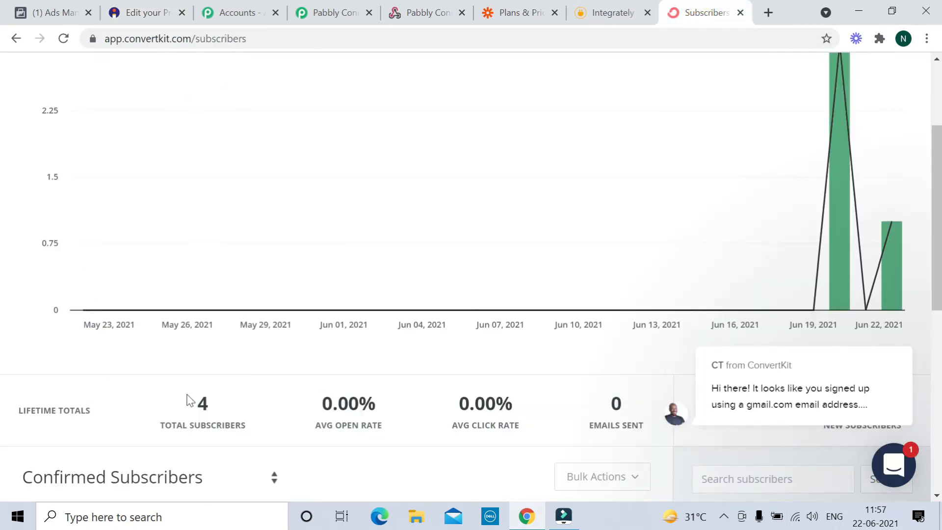
- Reload the ConvertKit subscribers page twice to look for the new ebook subscriber
left_click(67, 39)
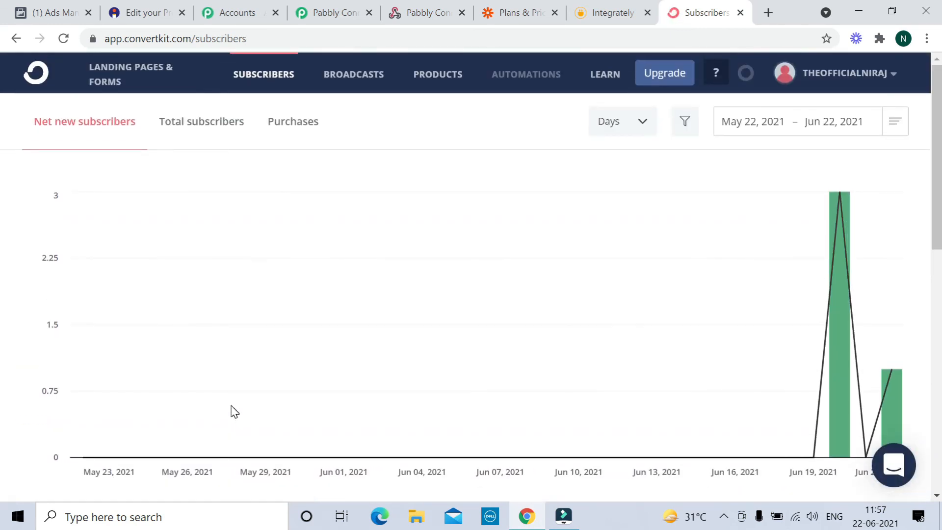
scroll(235, 412, "down", 3)
scroll(233, 410, "up", 3)
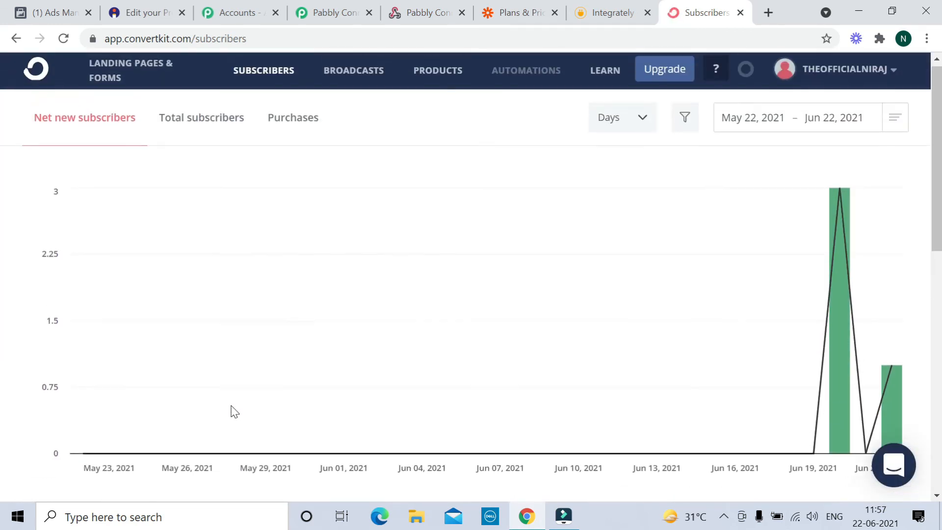
scroll(218, 346, "down", 1)
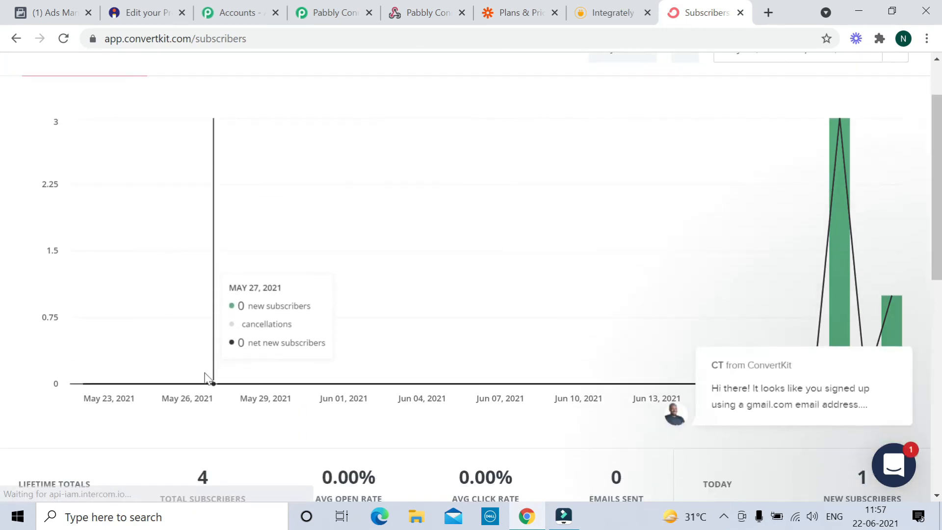
left_click(63, 39)
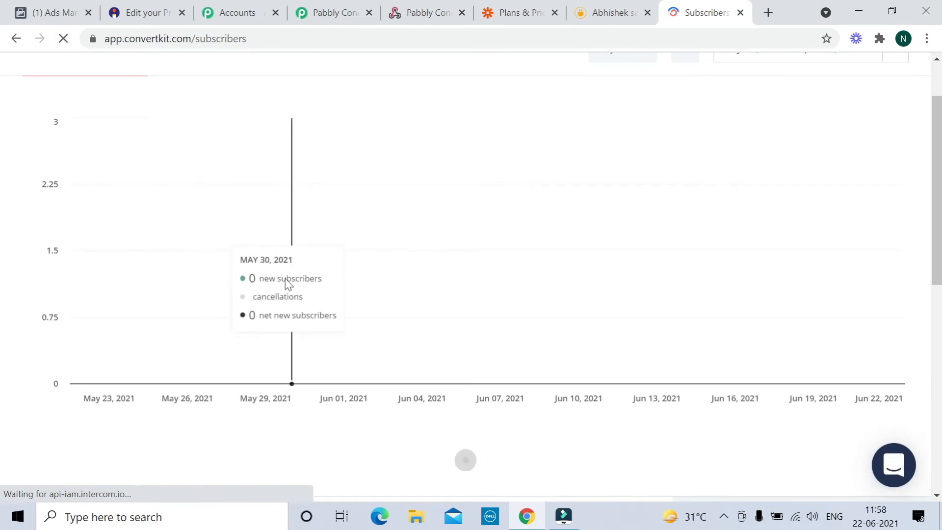
scroll(285, 266, "up", 1)
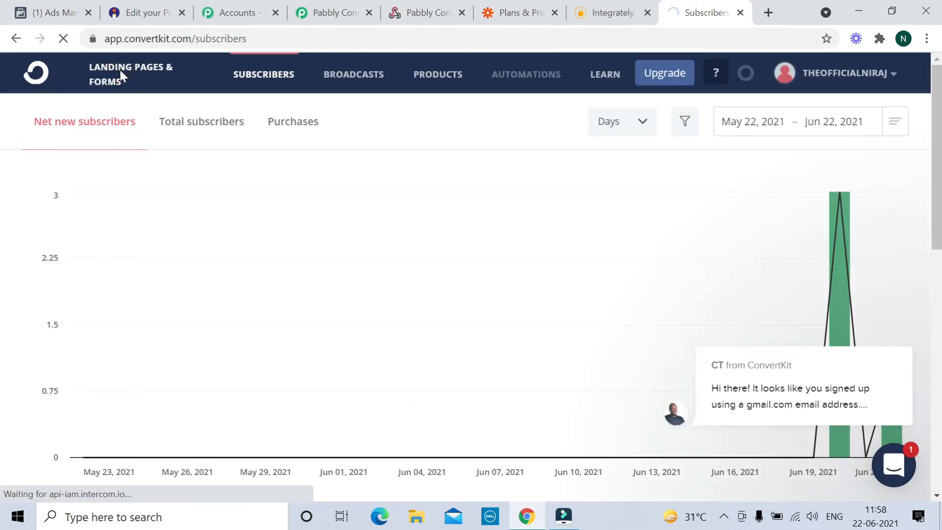
- Open Landing Pages & Forms, listing the Make Video Thanks Page and signups chart
left_click(168, 80)
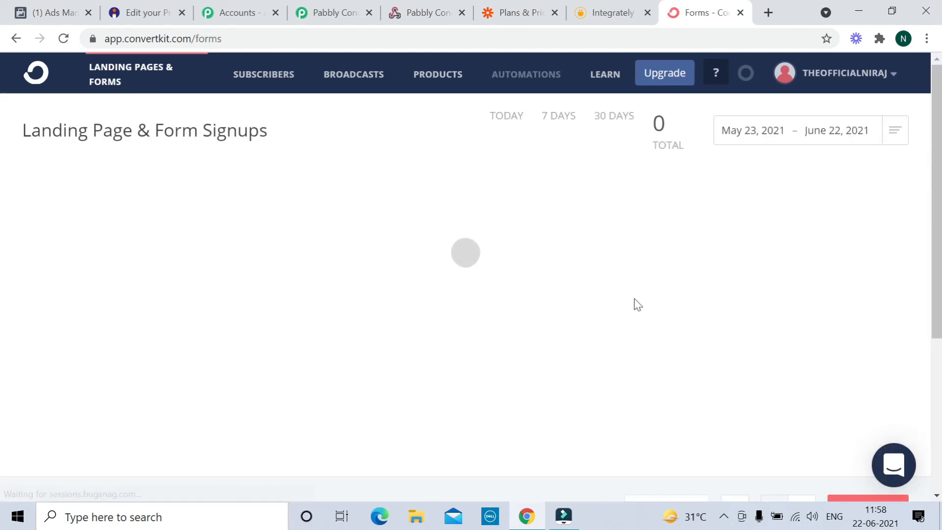
scroll(294, 423, "down", 2)
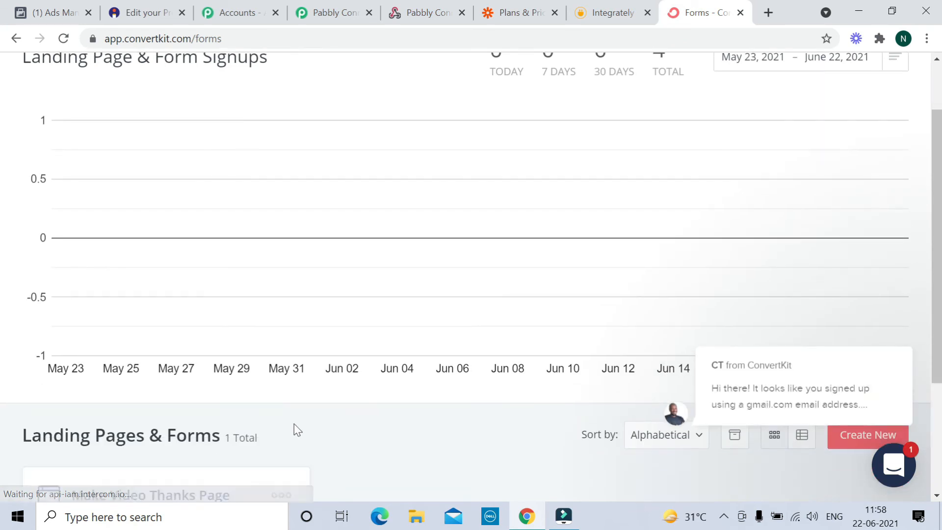
scroll(294, 426, "down", 3)
- Start a new landing page, browse templates like Abbey and Academy, then go to Broadcasts
left_click(866, 263)
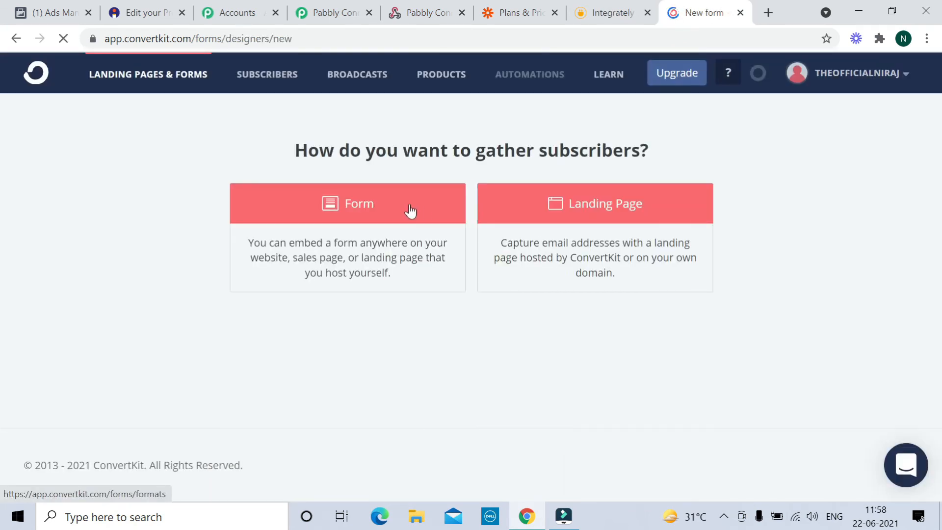
left_click(610, 205)
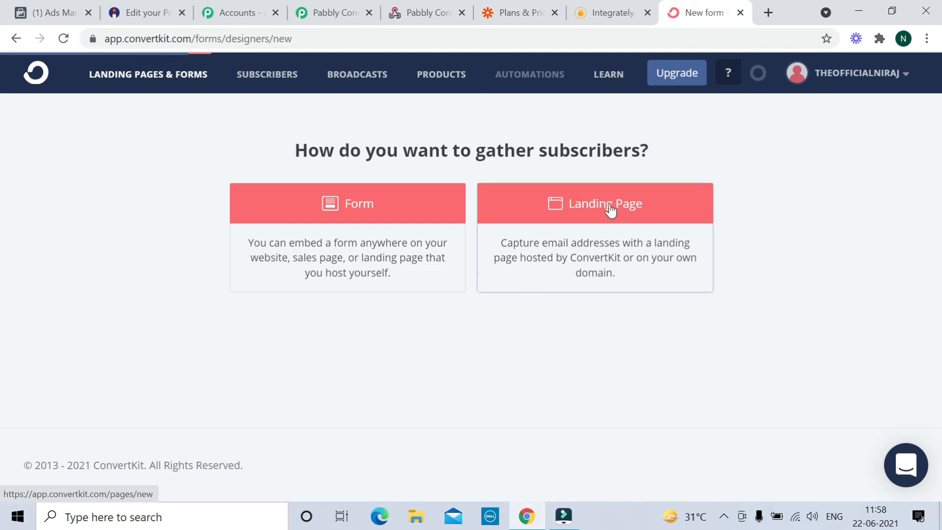
scroll(555, 267, "down", 2)
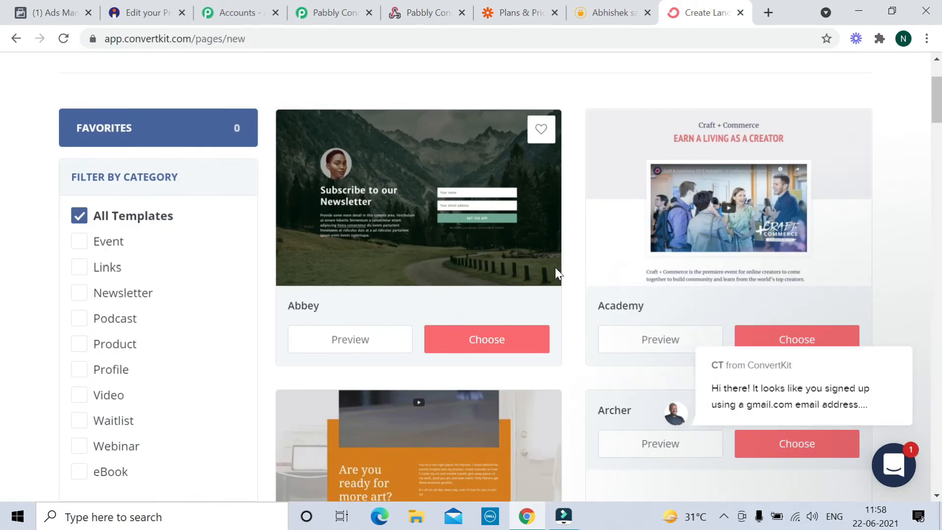
scroll(555, 267, "down", 4)
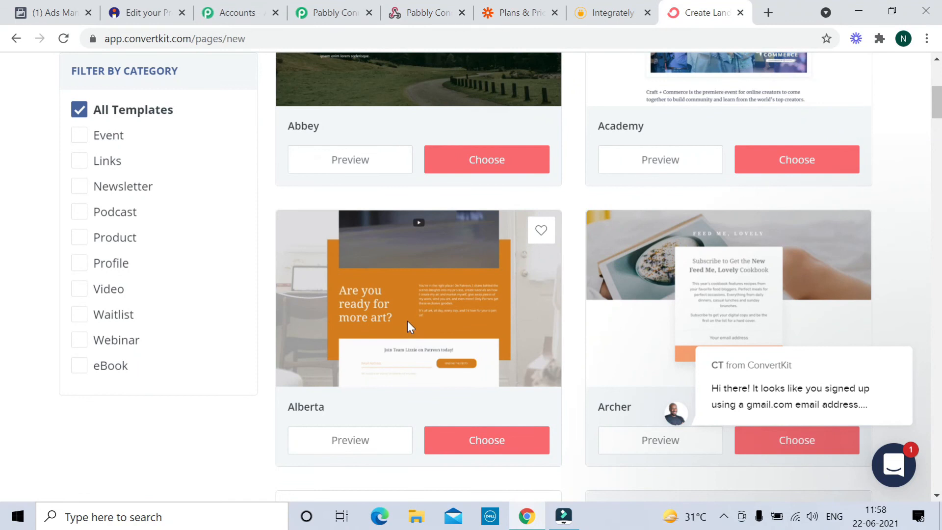
scroll(597, 284, "down", 6)
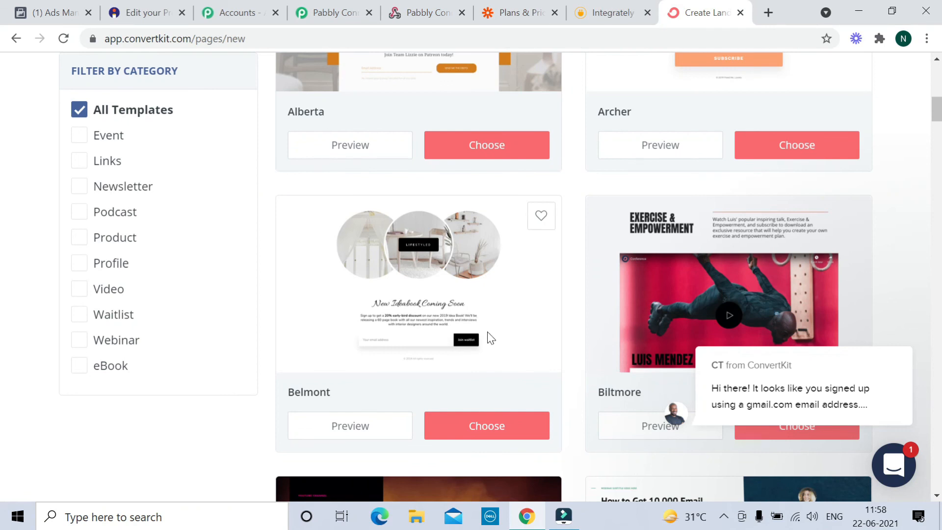
scroll(488, 331, "up", 12)
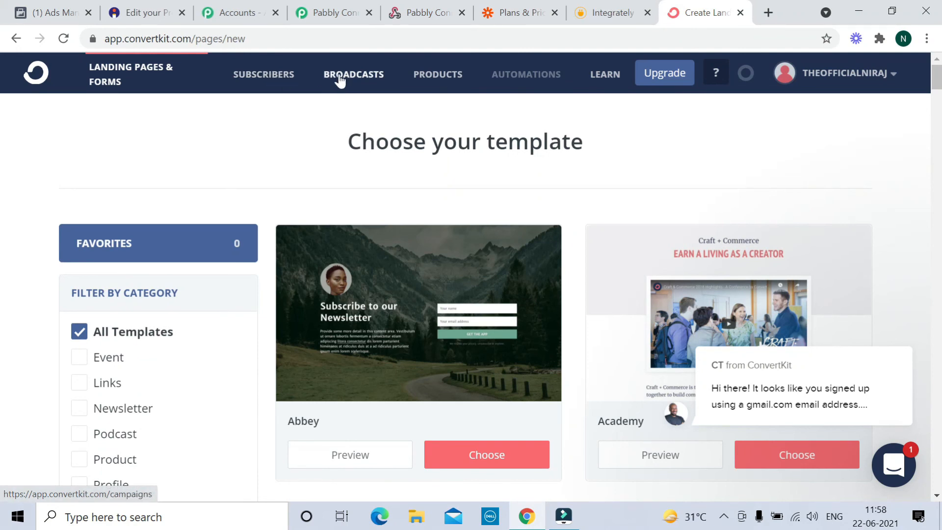
left_click(350, 78)
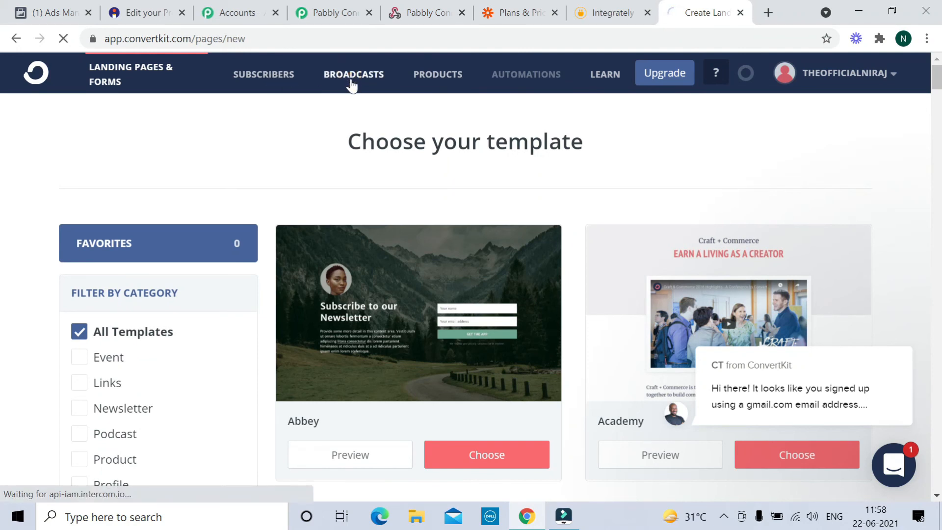